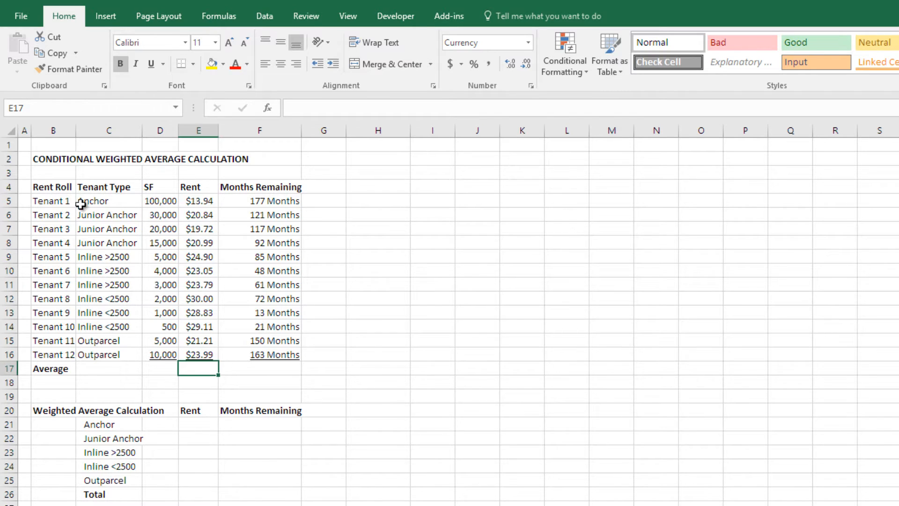
- Enter =AVERAGE(E5:E16) in the Average row's Rent cell, giving $23.36
drag(53, 201, 198, 316)
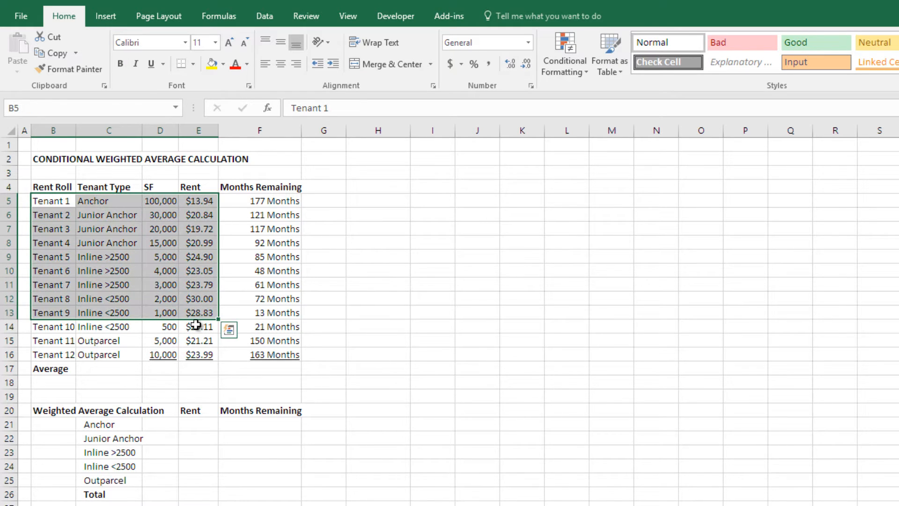
click(190, 365)
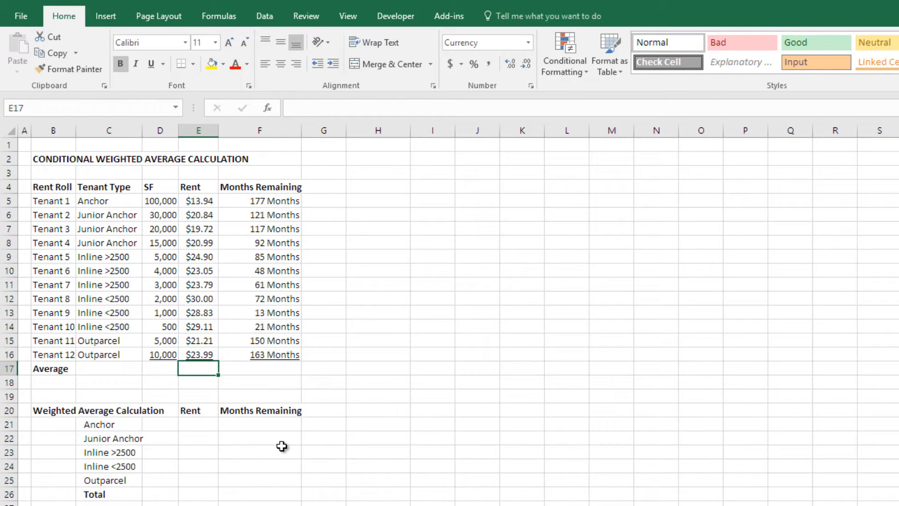
text(=)
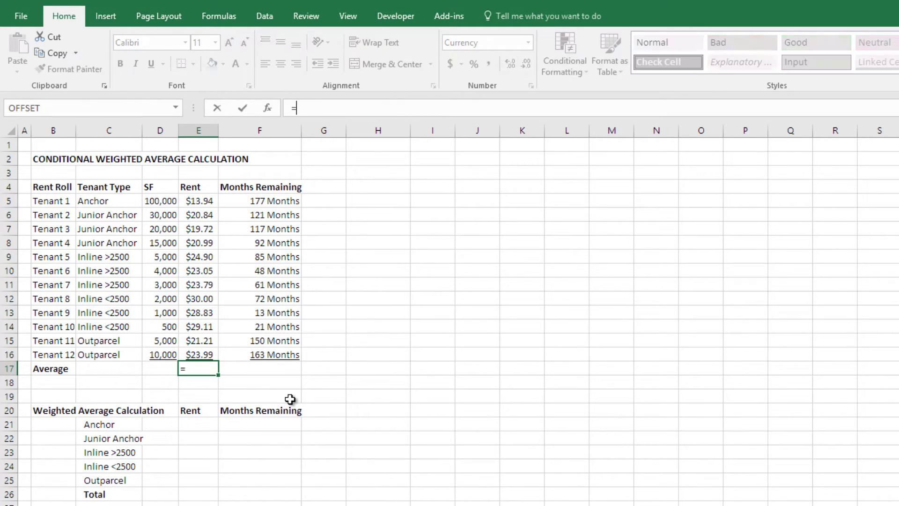
text(average()
key(Up)
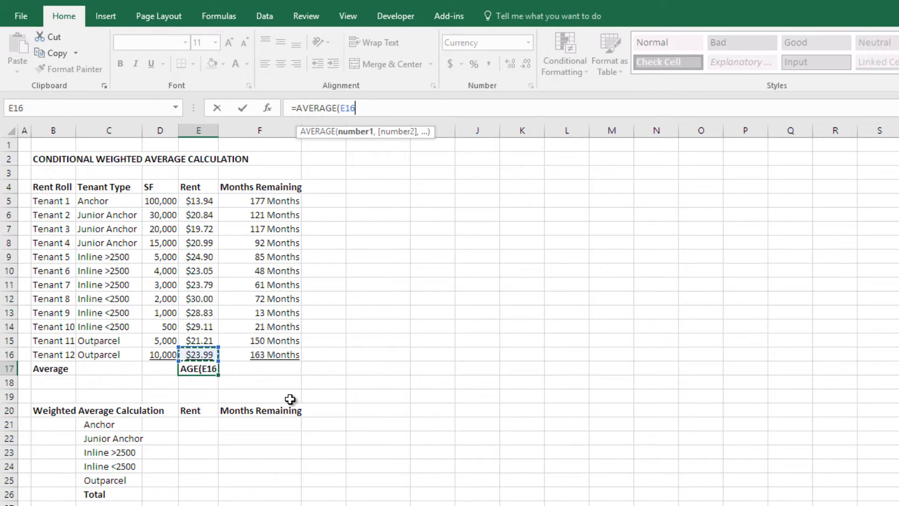
key(ctrl+shift+Up)
key(Return)
key(Up)
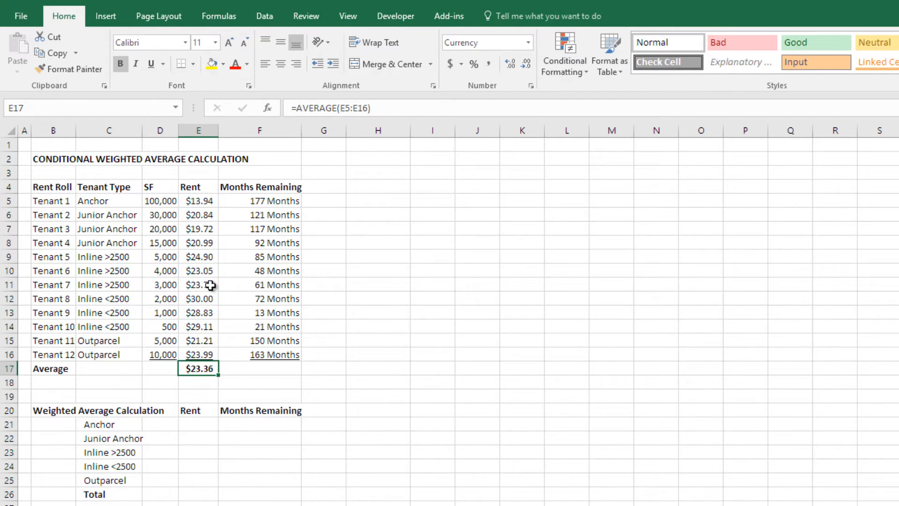
- Build SUMPRODUCT(E5:E16,$D$5:$D$16) of rents weighted by square footage in E17
click(161, 201)
click(161, 313)
click(198, 368)
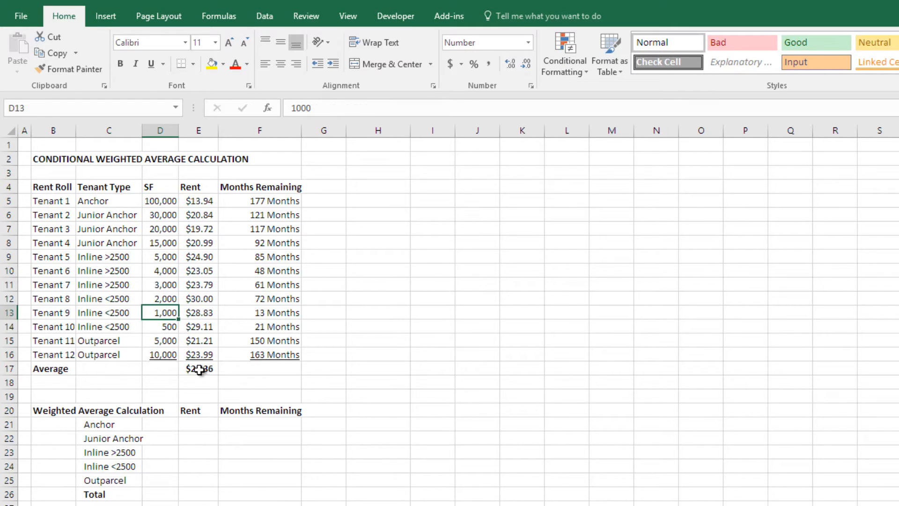
text(=)
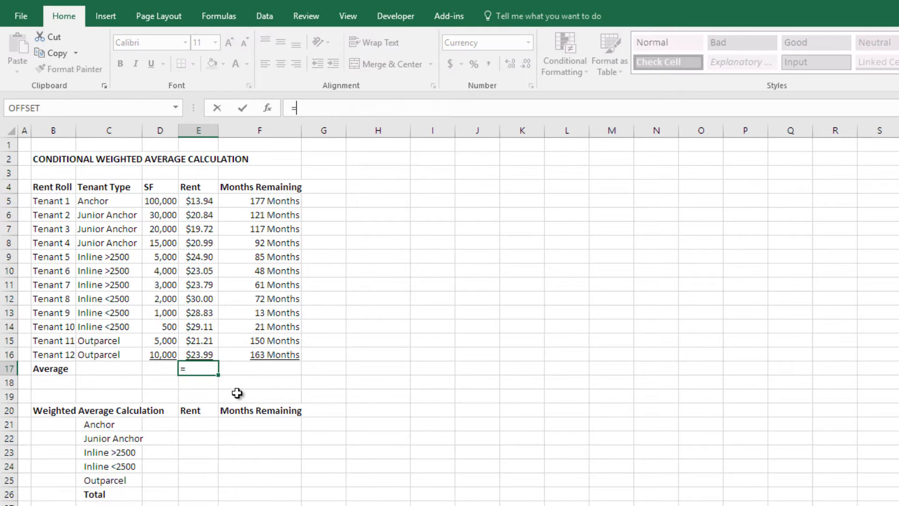
text(sumprod)
key(Tab)
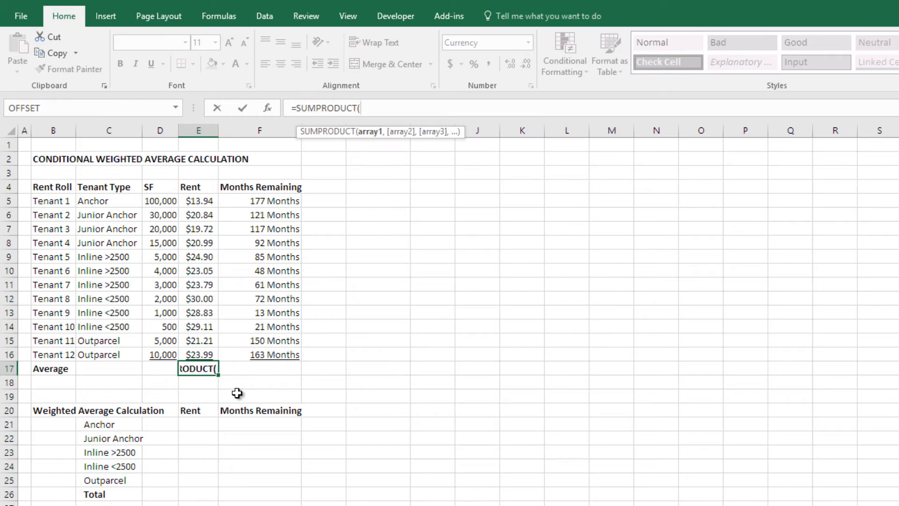
key(Up)
key(shift+Up)
key(shift+Up)
key(shift+Up)
key(shift+Up)
key(shift+Up)
key(shift+Up)
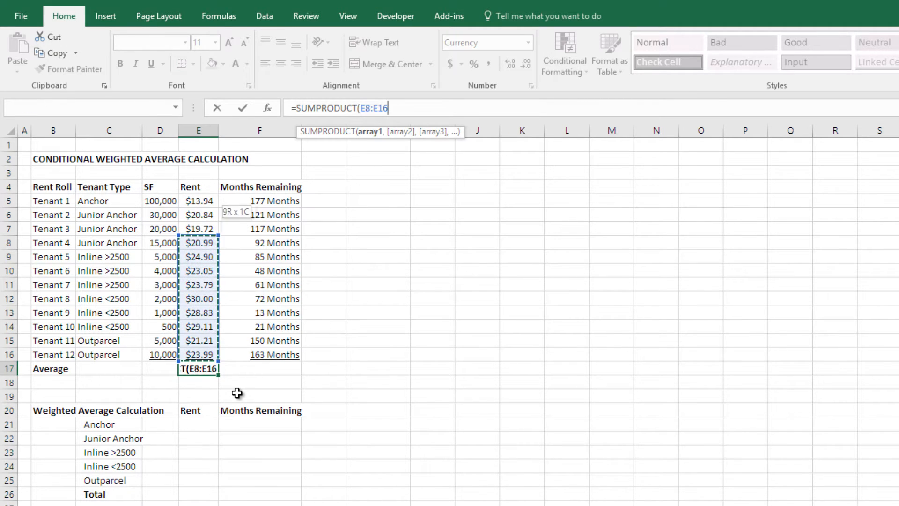
key(shift+Up)
key(shift+Up)
key(shift+Up)
key(shift+Up)
key(shift+Down)
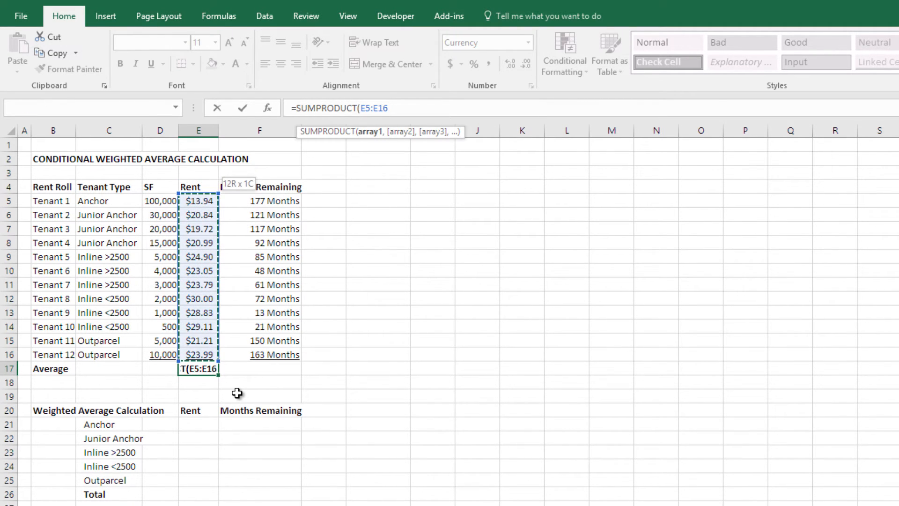
text(,)
key(Left)
key(Up)
key(ctrl+shift+Up)
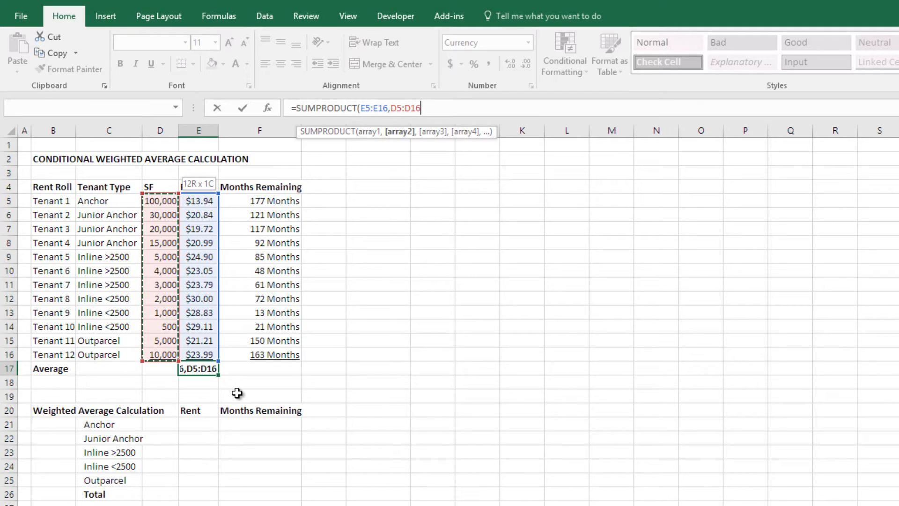
key(F4)
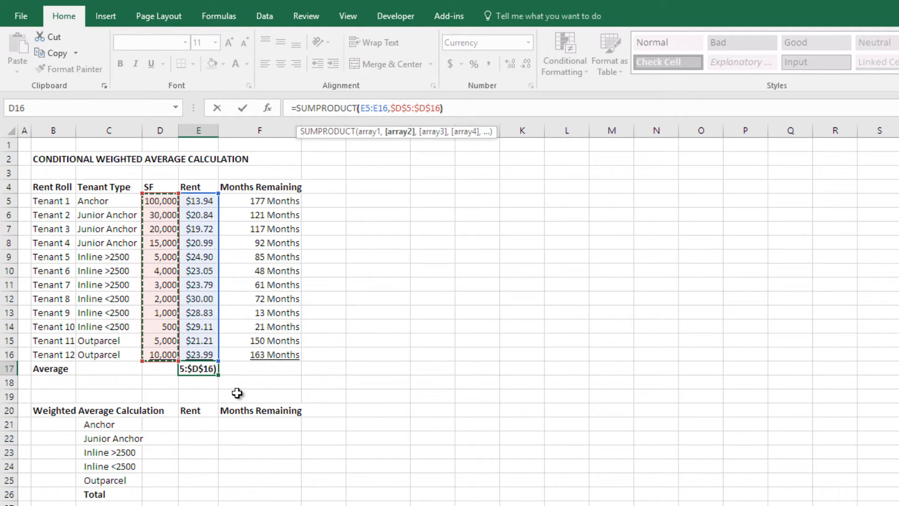
text()/sum()
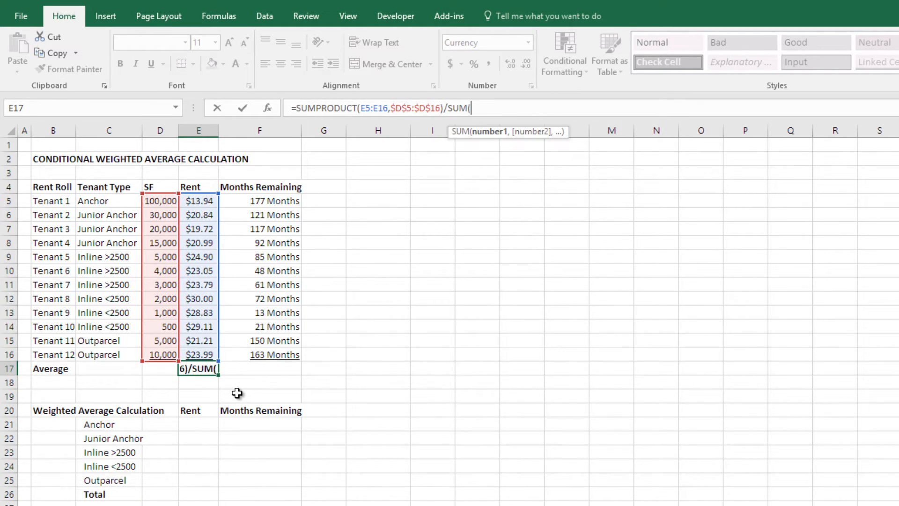
- Divide by SUM($D$5:$D$16), accept the correction for $17.73 weighted rent, and copy it
key(Left)
key(Up)
key(ctrl+shift+Up)
key(F4)
key(Return)
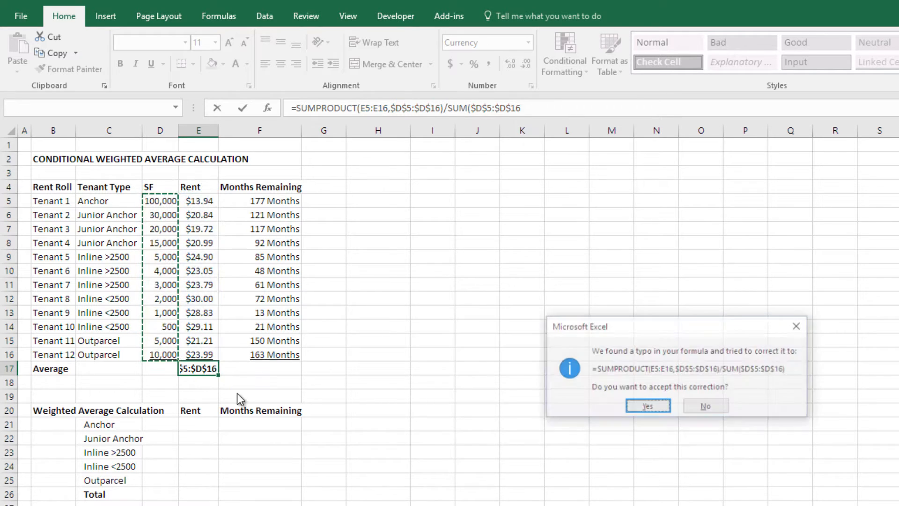
key(Return)
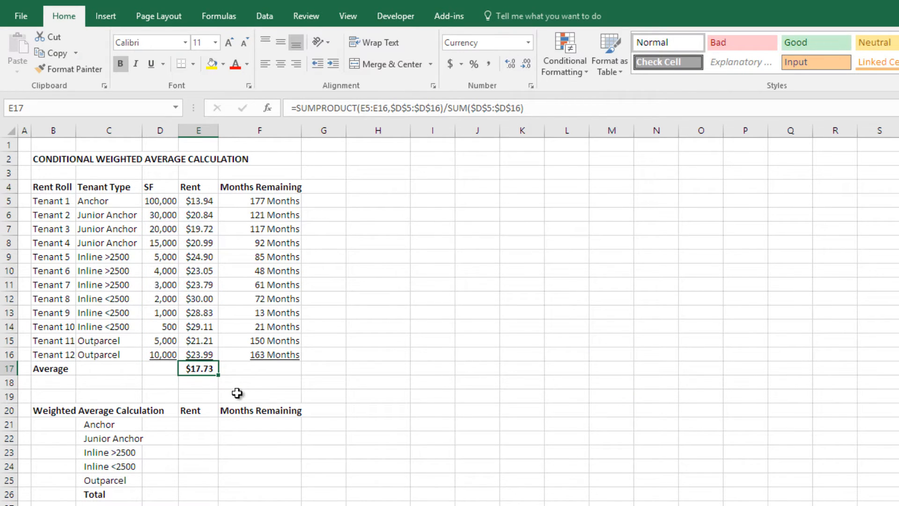
key(ctrl+c)
- Paste the weighted formula into F17, giving 145 Months remaining, and review both formulas
key(shift+Right)
key(Return)
key(Down)
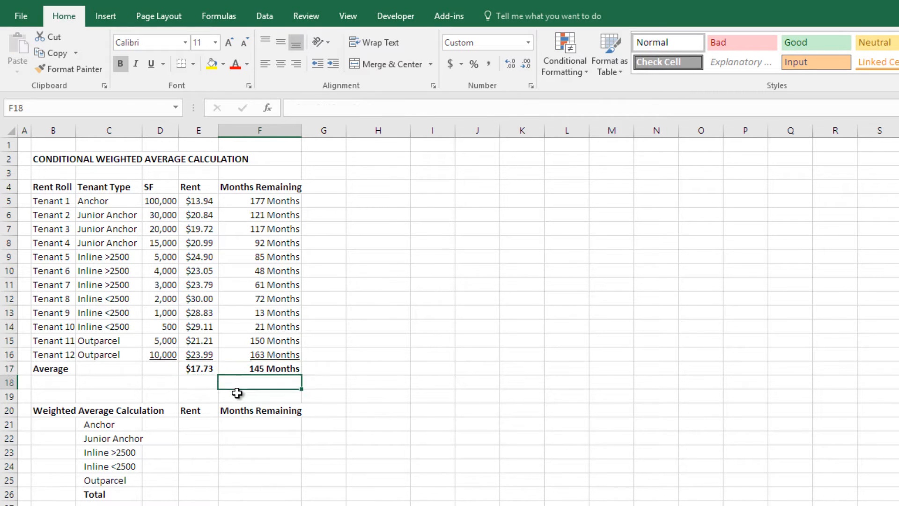
key(Up)
key(Left)
key(Right)
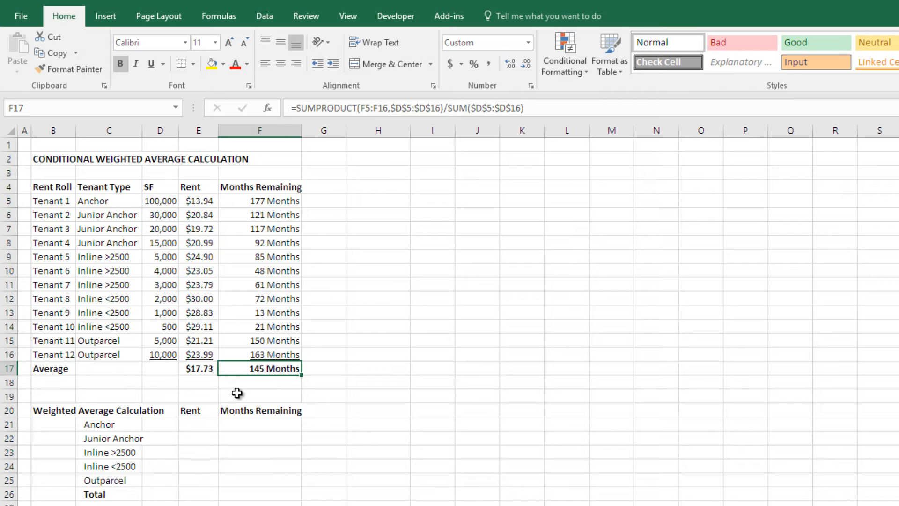
key(Left)
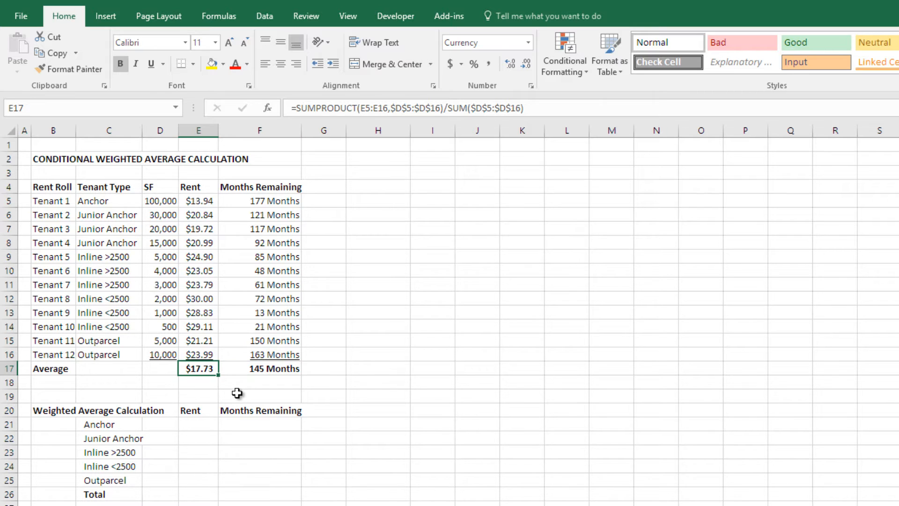
key(F2)
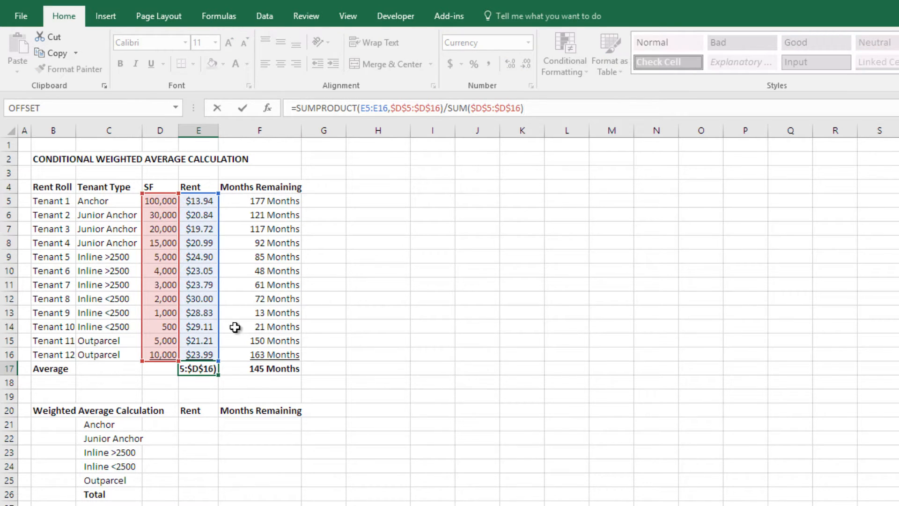
key(Escape)
- Highlight the tenant types, then return to E17 and reopen the weighted rent formula
mouse_move(109, 215)
mouse_down()
mouse_move(119, 243)
mouse_move(109, 355)
mouse_up()
click(116, 341)
click(109, 201)
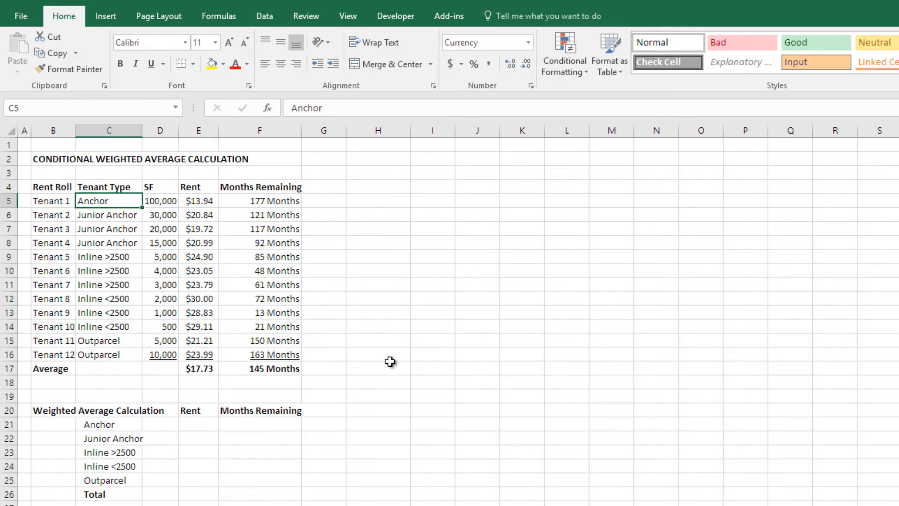
key(Right)
key(Down)
key(Down)
key(Down)
key(Down)
key(Down)
key(Down)
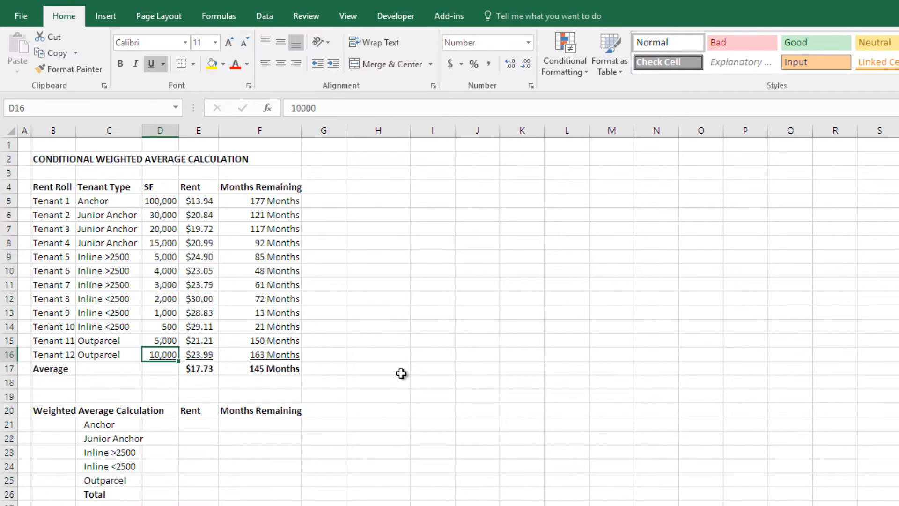
key(Down)
key(Right)
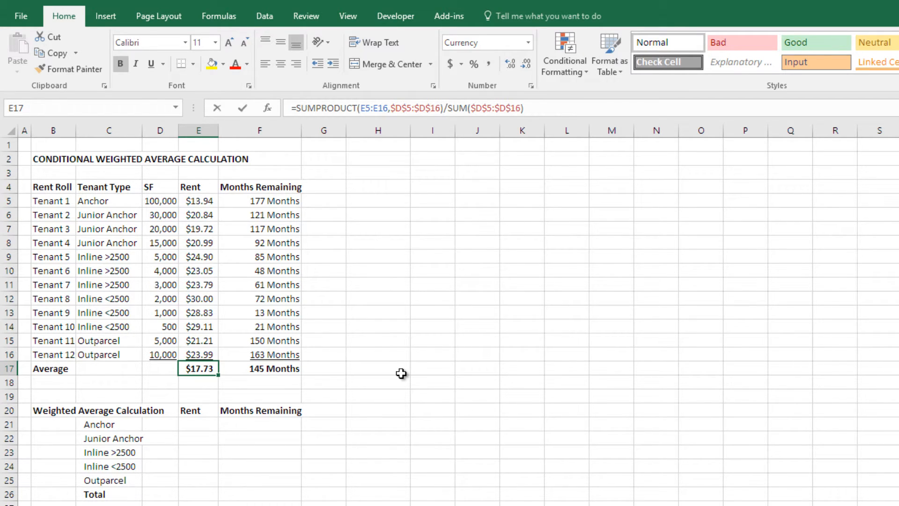
key(F2)
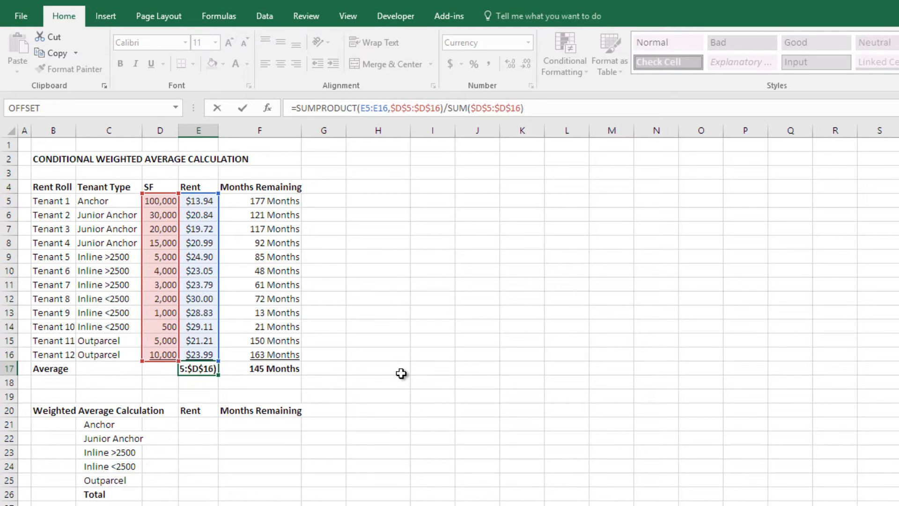
- Close the rent formula unchanged and move down to the Anchor Rent cell E21
key(Return)
key(Down)
key(Down)
key(Down)
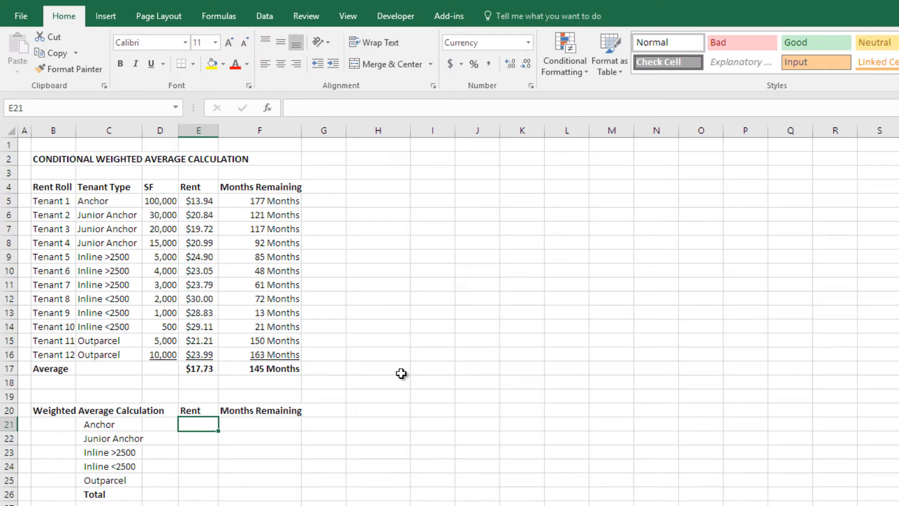
text(=s)
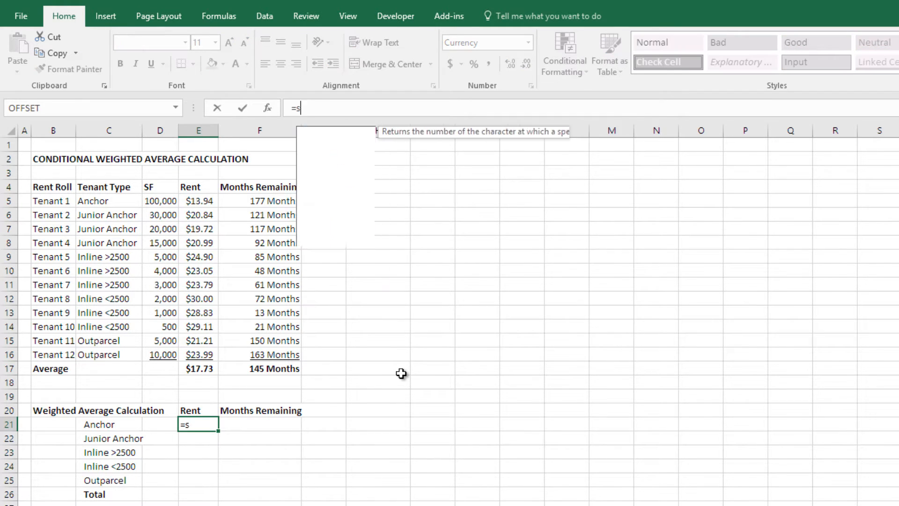
text(umproduct()
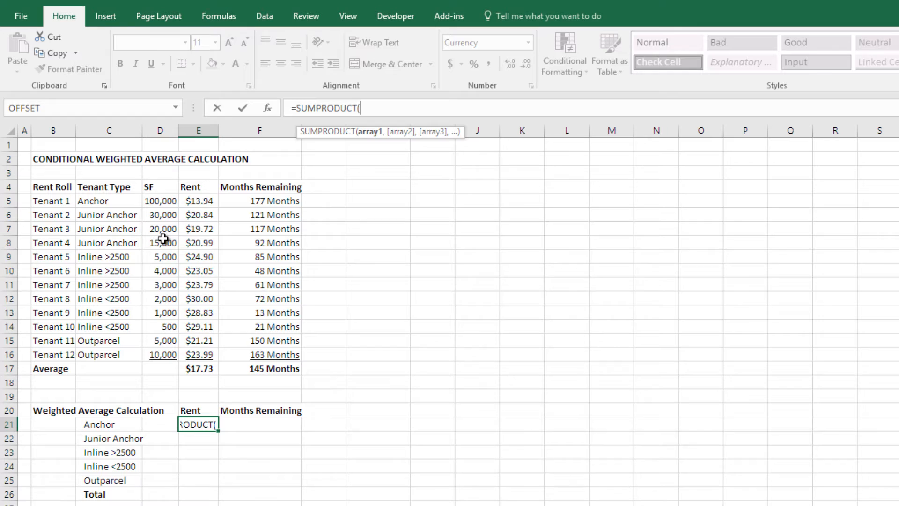
text(--)
text(()
text(-)
- Test Tenant Type $C$5:$C$16 against the row's type $C21 in the SUMPRODUCT condition
drag(121, 201, 113, 354)
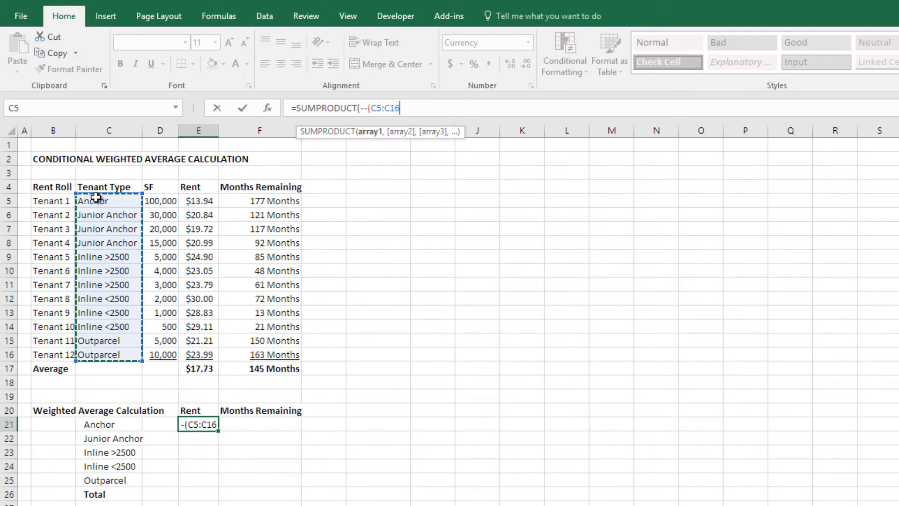
key(F4)
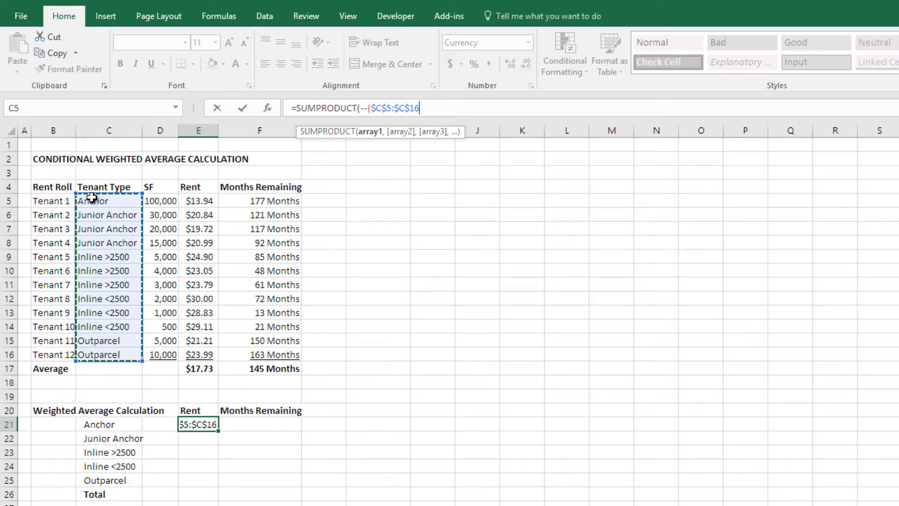
text(=)
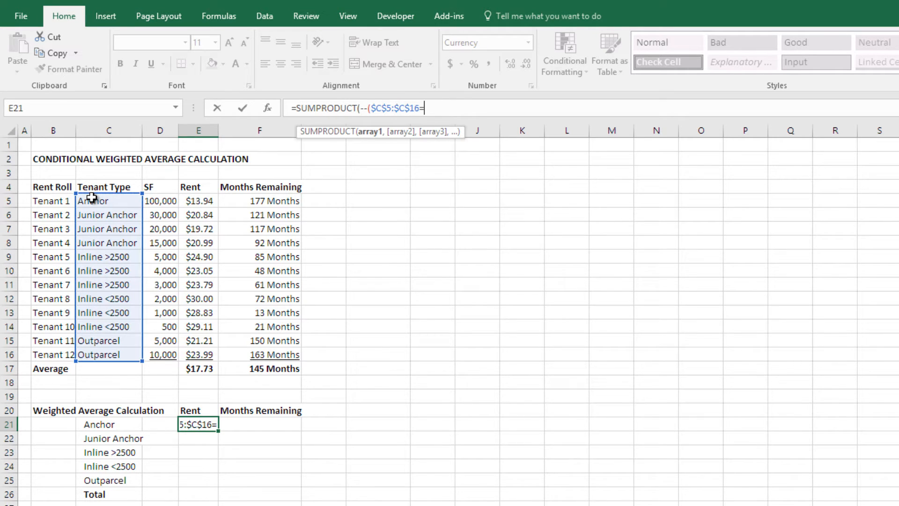
click(123, 426)
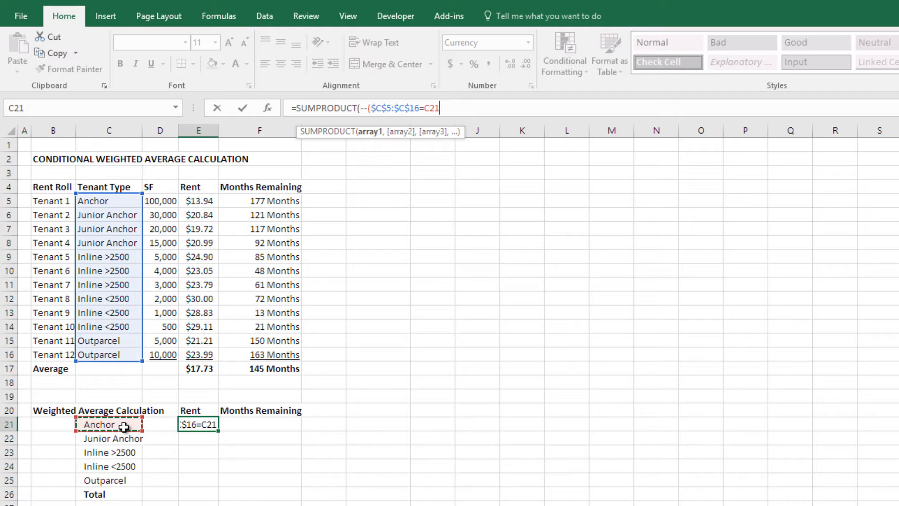
key(F4)
key(F4)
key(F4)
text())
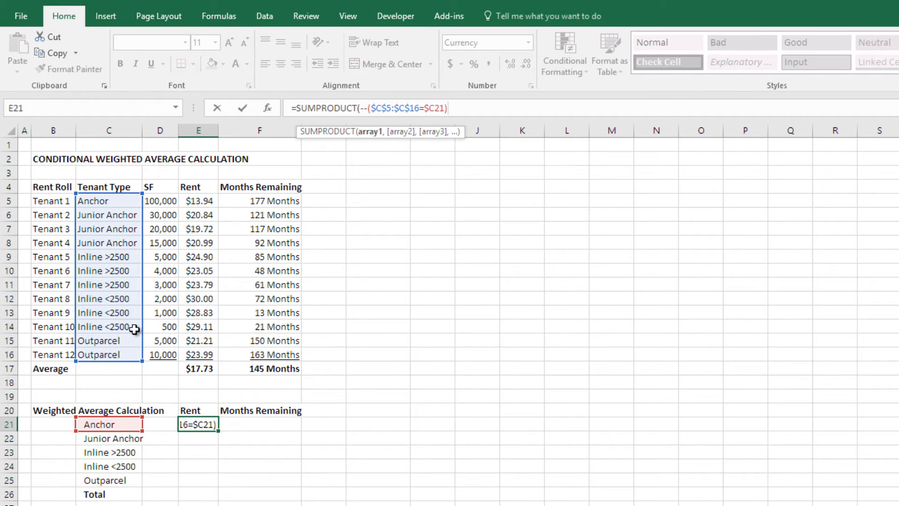
text(,)
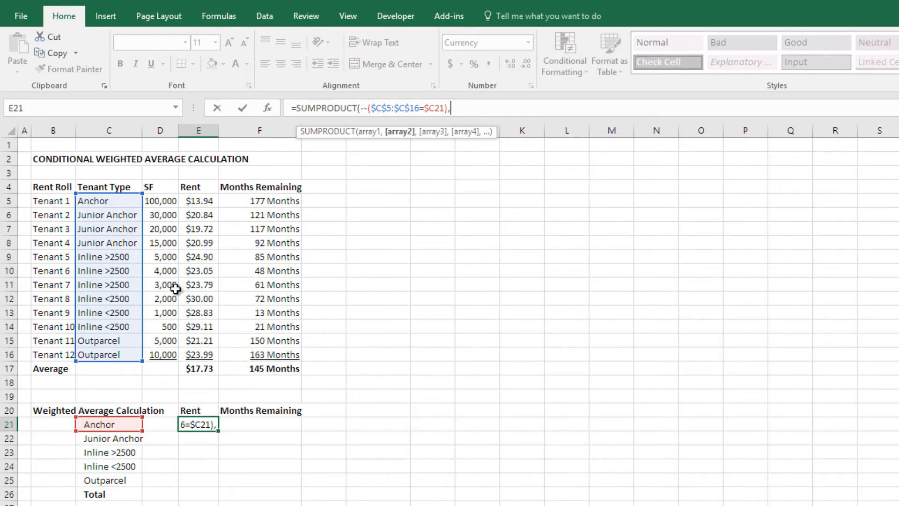
- Add Rent E$5:E$16 and SF $D$5:$D$16 arrays and commit, giving $1,394,000 for Anchor
drag(199, 203, 190, 354)
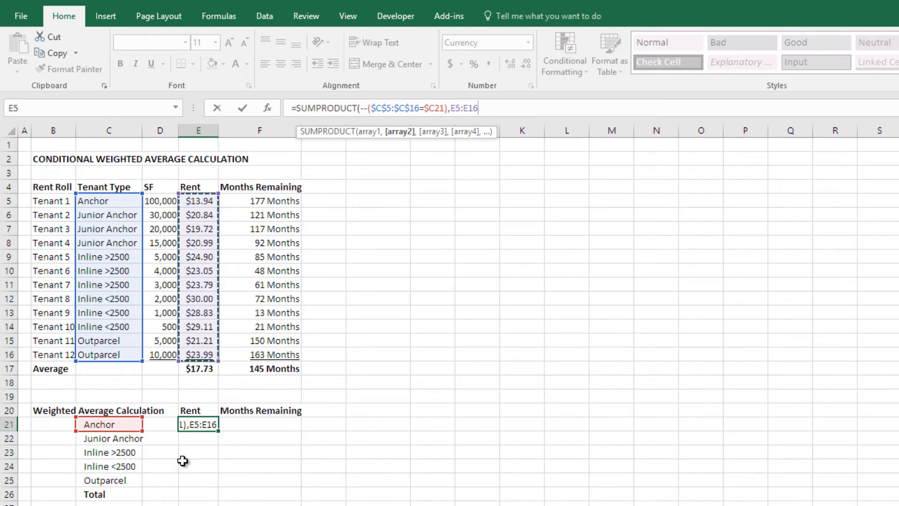
key(F4)
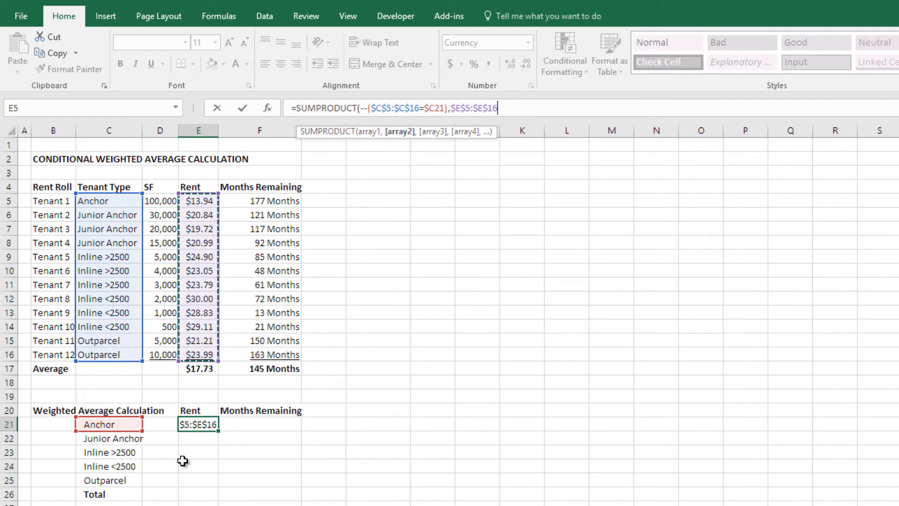
key(F4)
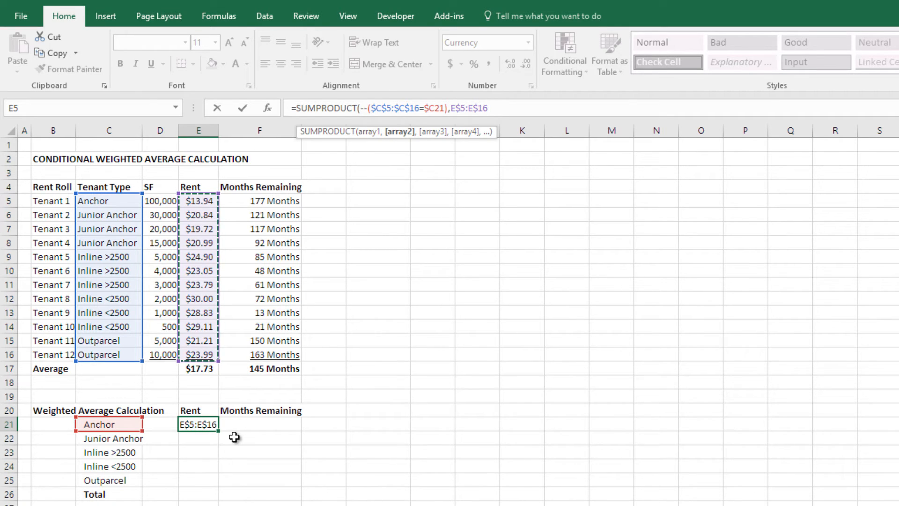
text(,)
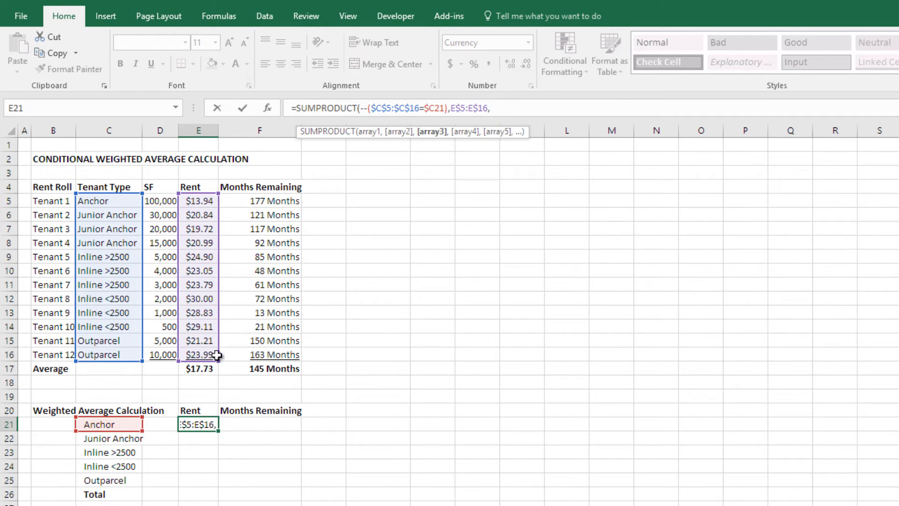
drag(105, 201, 109, 312)
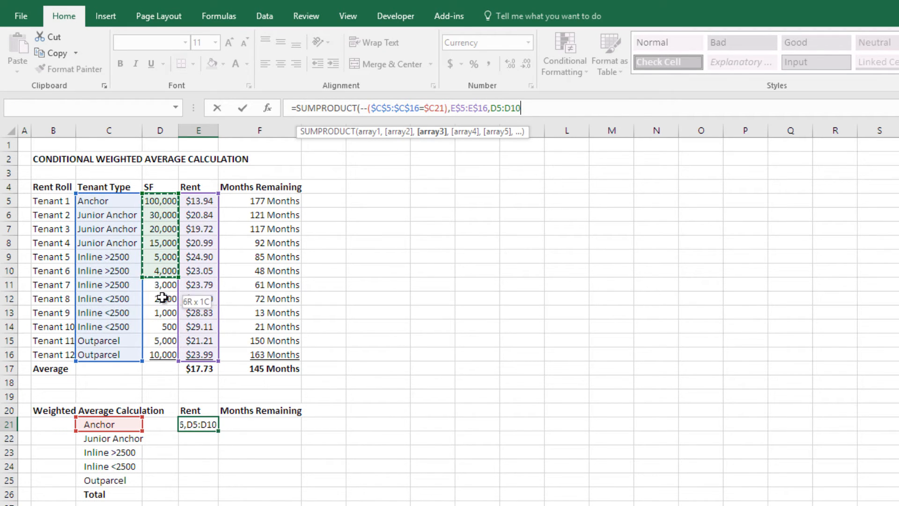
drag(163, 299, 163, 355)
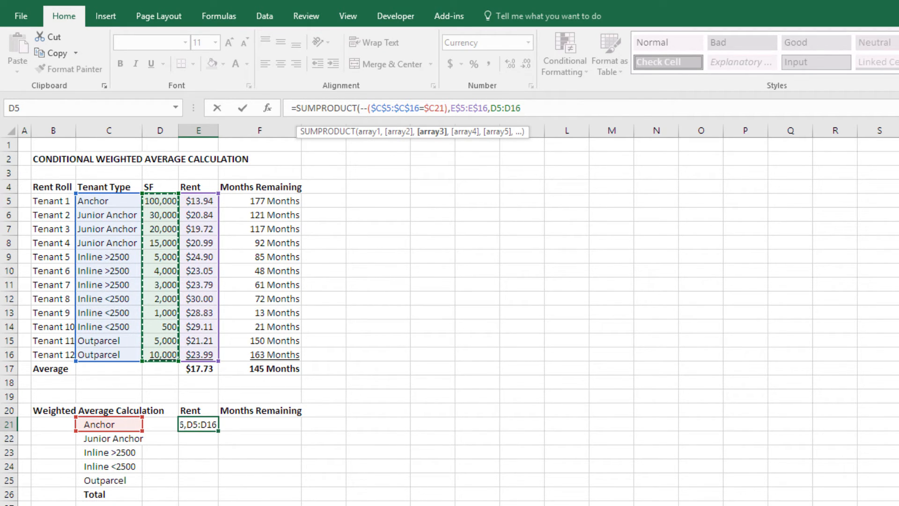
key(F4)
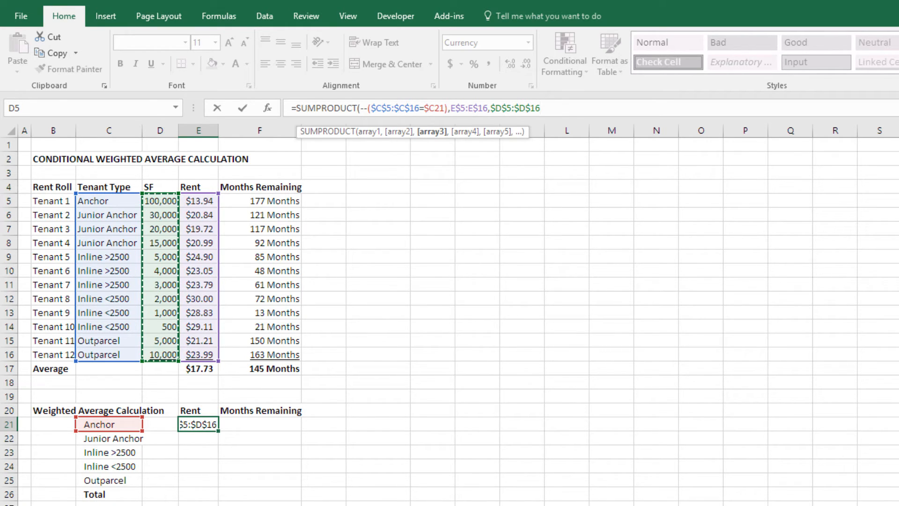
text())
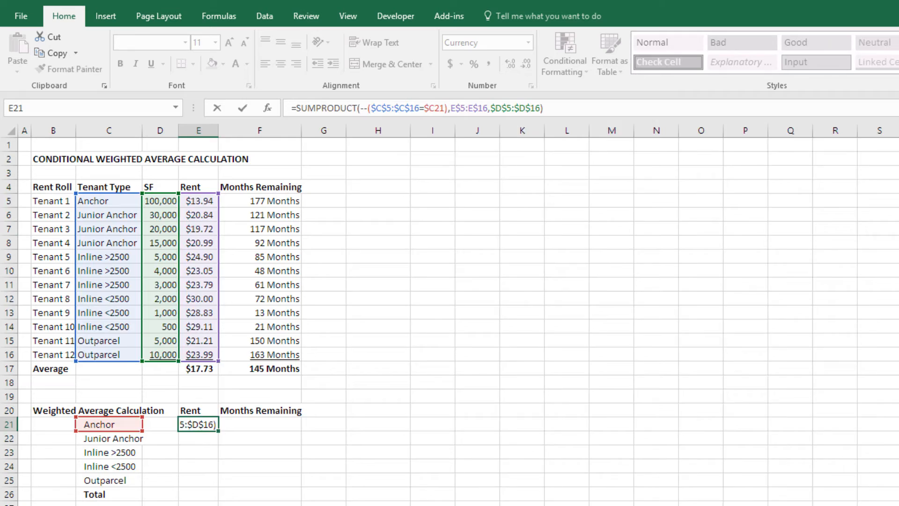
key(ctrl+Return)
click(207, 424)
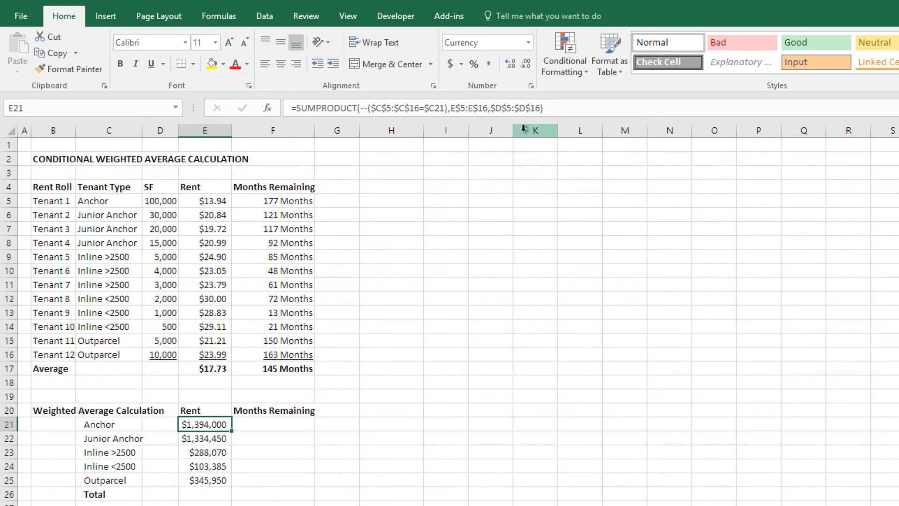
- Divide by SUMIF($C$5:$C$16,$C21,$D$5:$D$16) for Anchor rent $13.94, with one more decimal
click(574, 108)
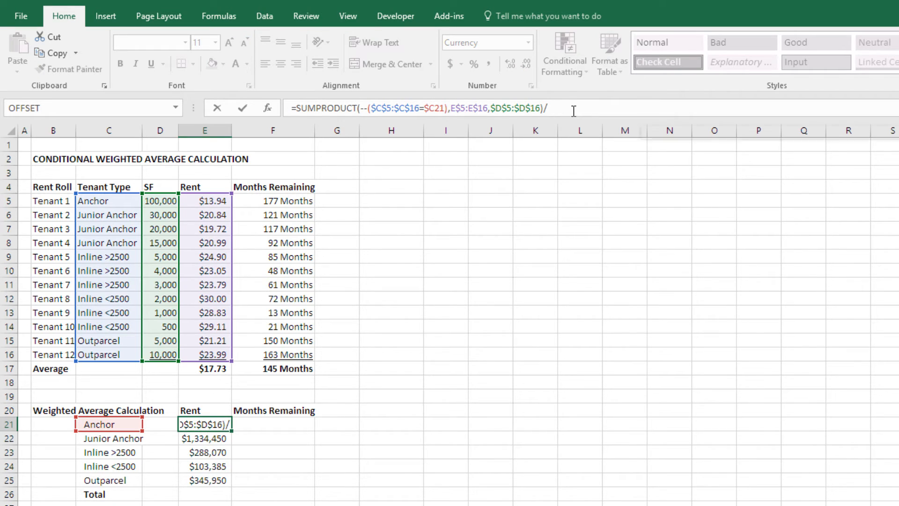
text(/sumif()
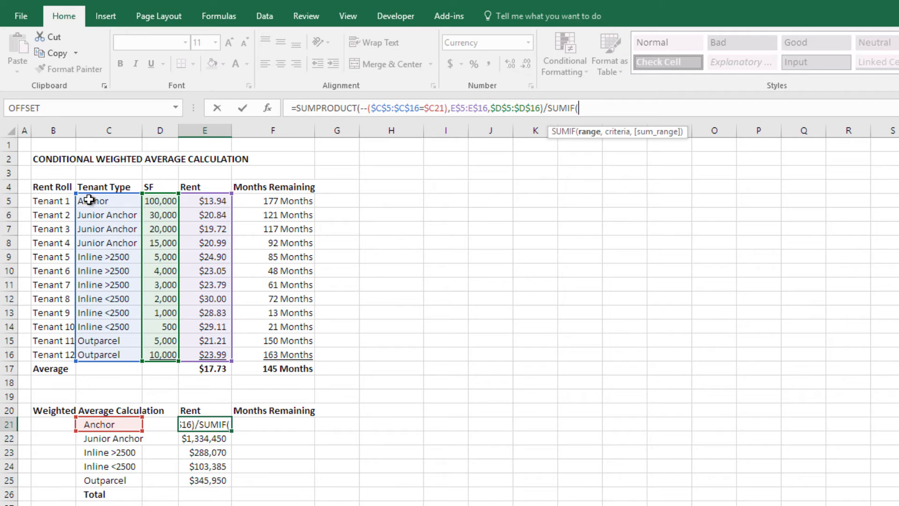
drag(92, 201, 100, 355)
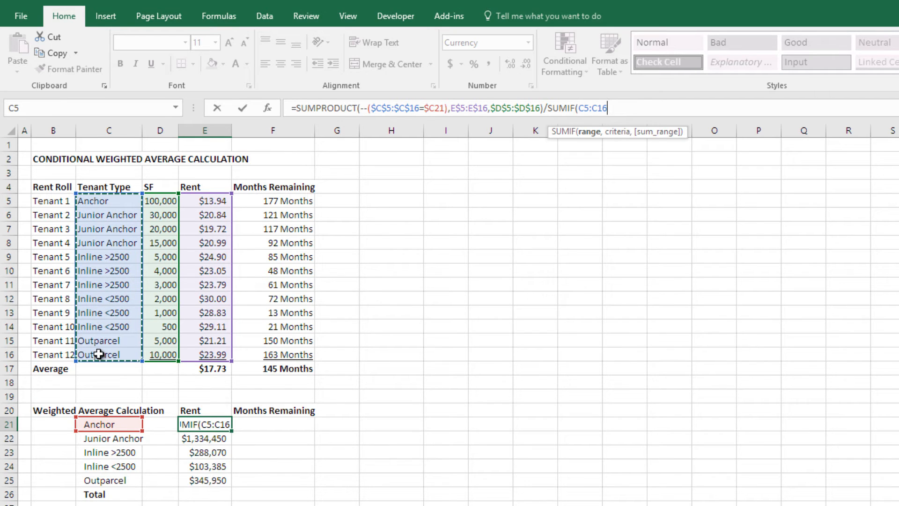
key(F4)
text($C$16,)
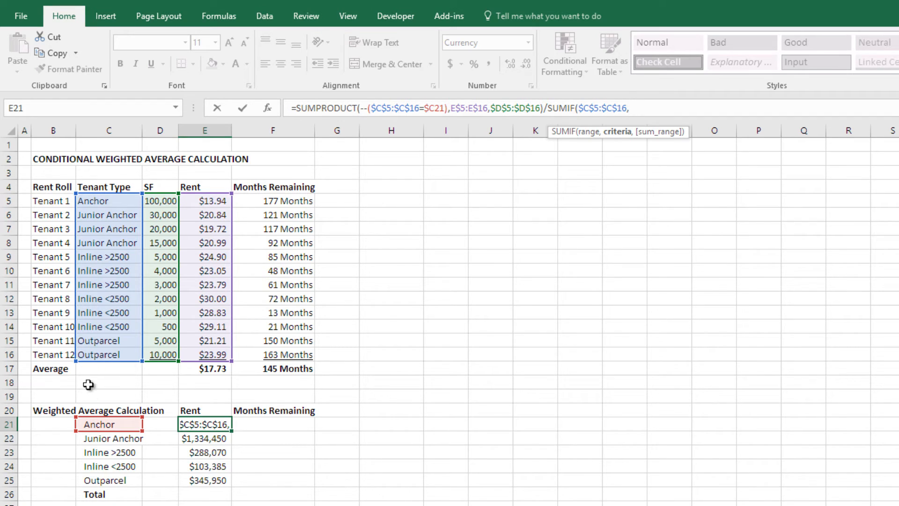
click(110, 426)
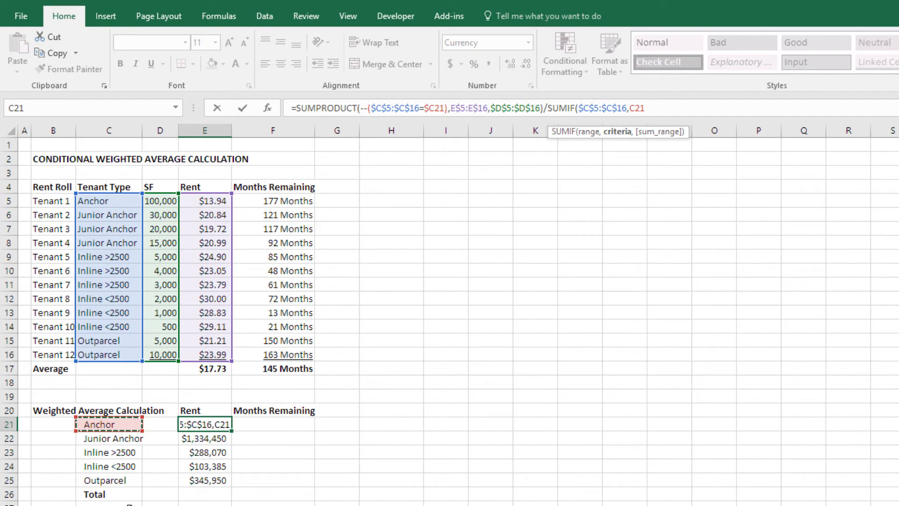
key(F4)
key(F4)
key(F4)
text(,)
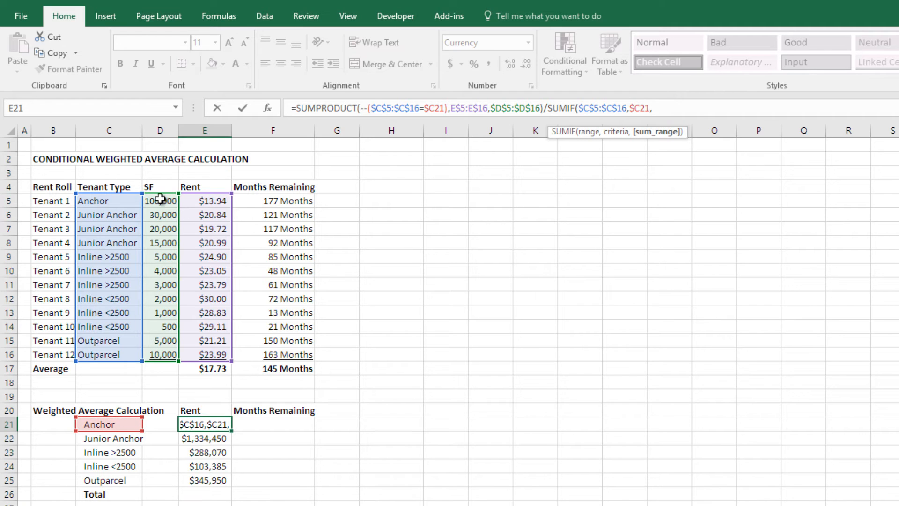
drag(162, 201, 168, 356)
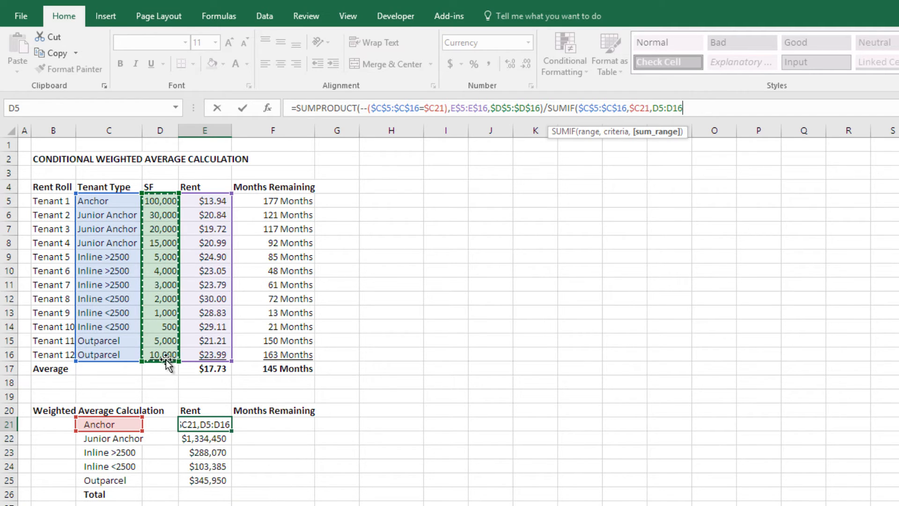
key(F4)
text())
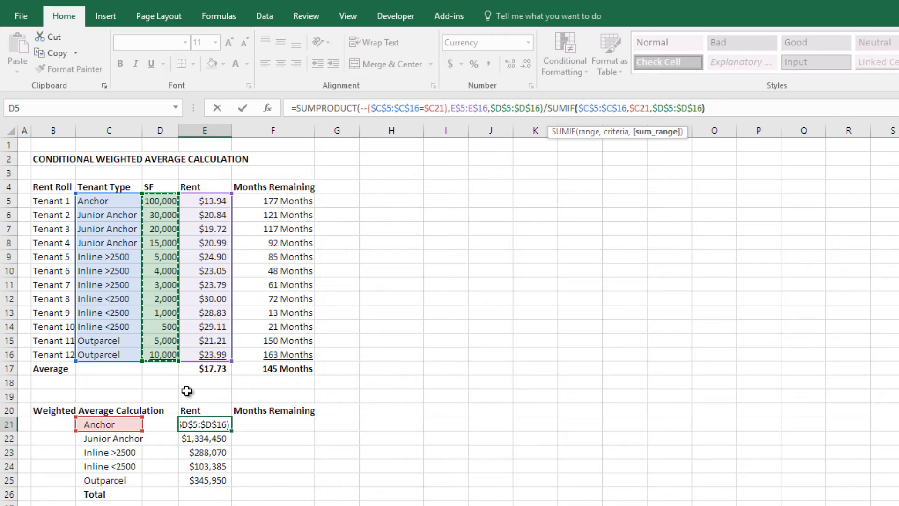
key(ctrl+Return)
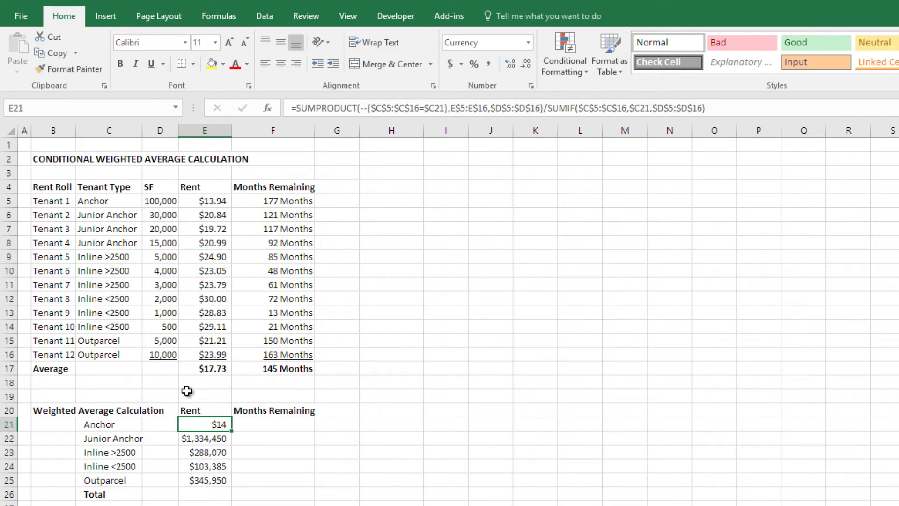
click(510, 63)
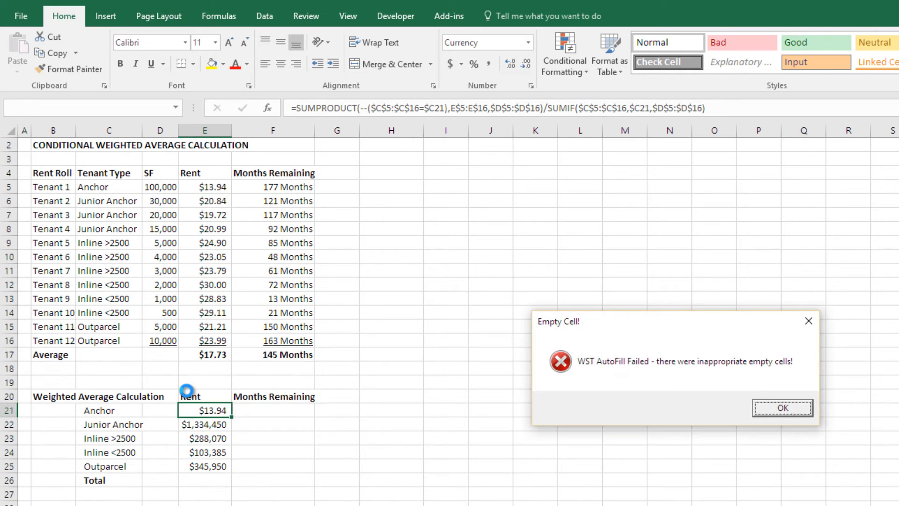
- Copy the Anchor formula into the other tenant types, Junior Anchor $20.53 through Outparcel $23.06
key(Return)
key(Down)
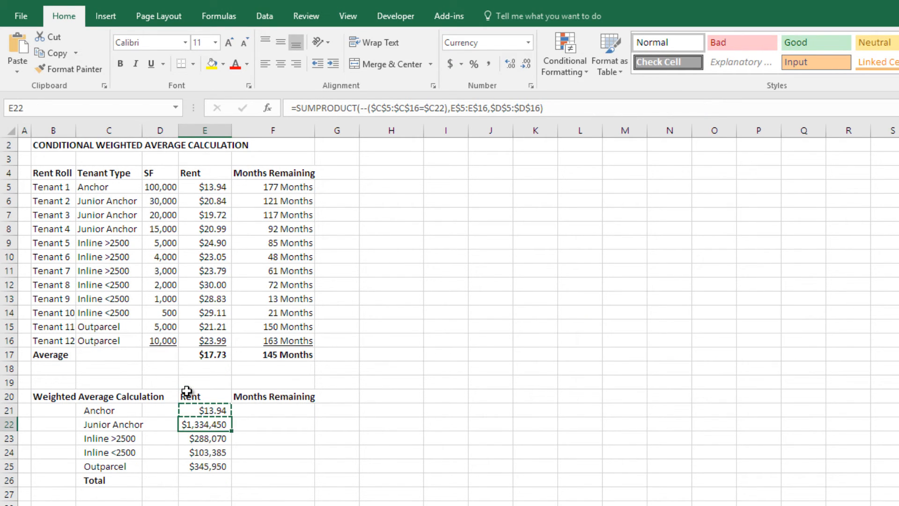
key(shift+Down)
key(shift+Down)
key(shift+Down)
text($20.53 $24.01 $29.54 $23.06)
key(Escape)
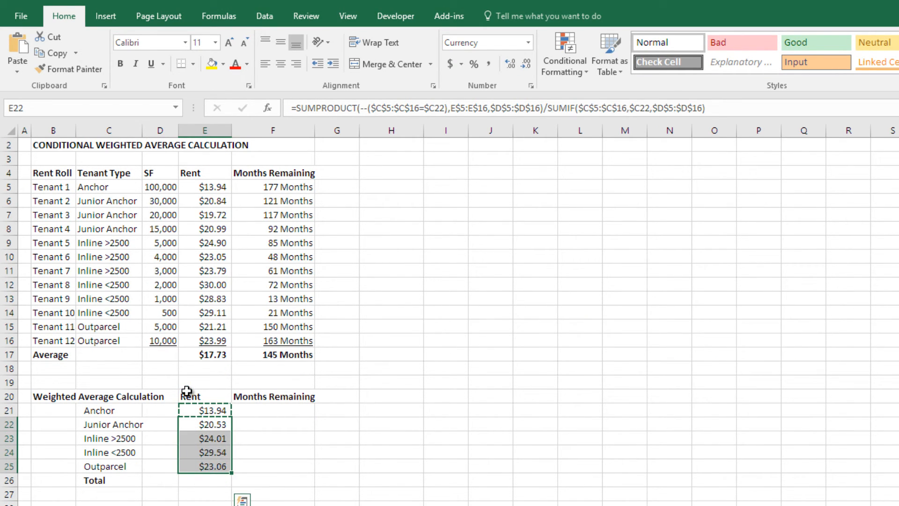
key(Down)
key(Up)
key(Up)
key(Down)
key(Up)
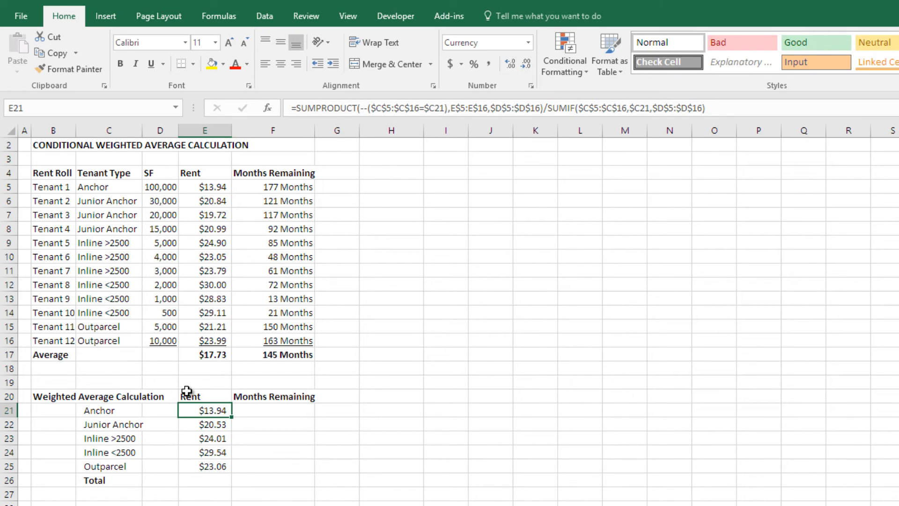
key(Escape)
- Verify each tenant type's SUMPRODUCT/SUMIF rent formula, ending on the Total row
key(Down)
key(F2)
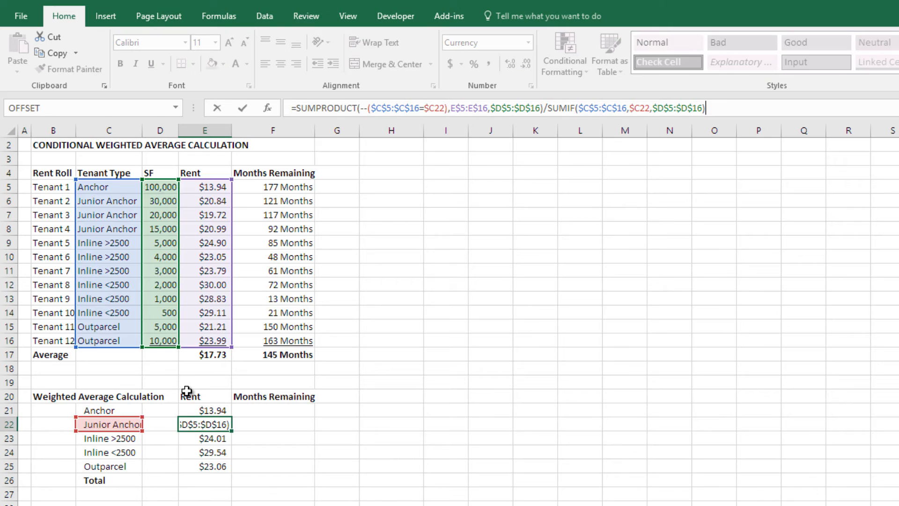
key(Return)
key(F2)
key(Return)
key(F2)
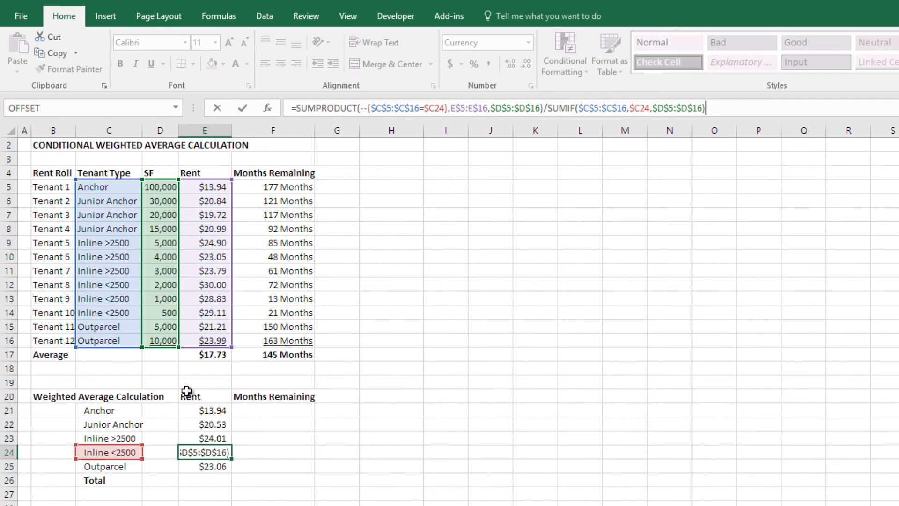
key(Return)
key(Return)
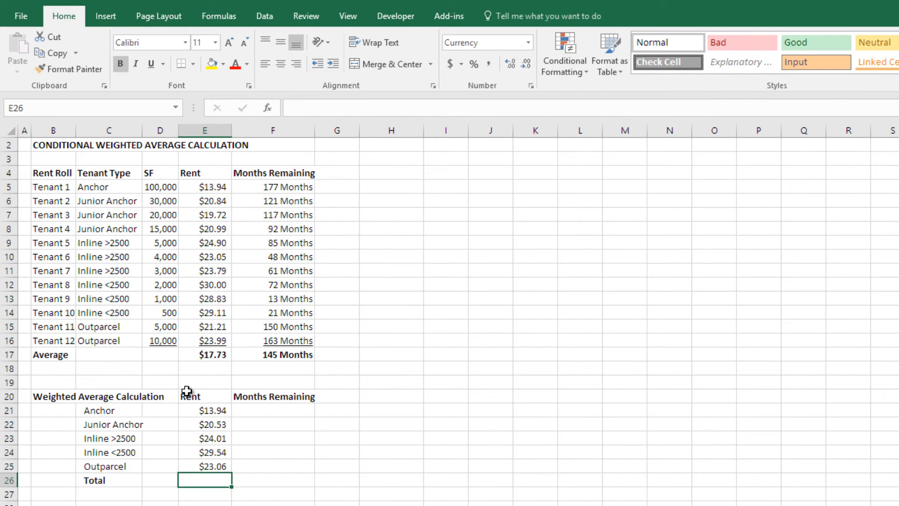
text(=)
- Point the Total rent at the $17.73 Average in E17
key(Up)
key(Up)
key(Up)
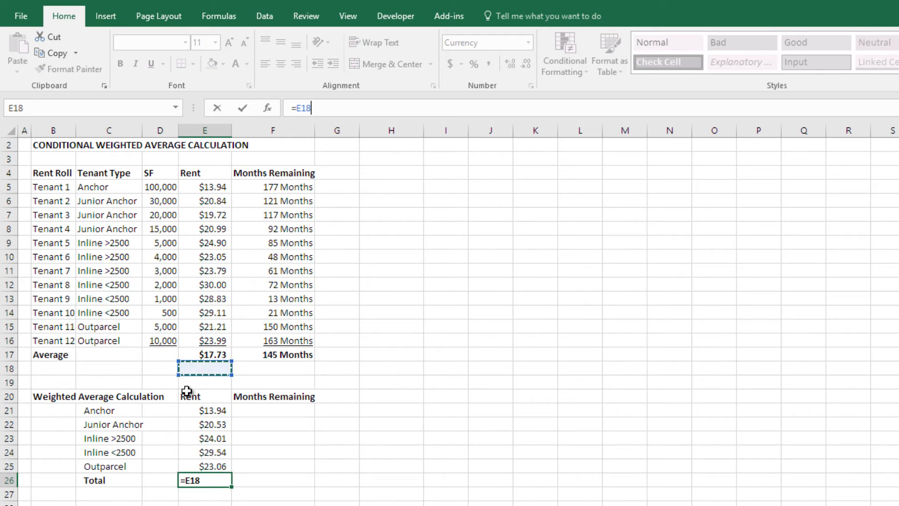
key(Up)
key(Return)
key(Up)
key(Up)
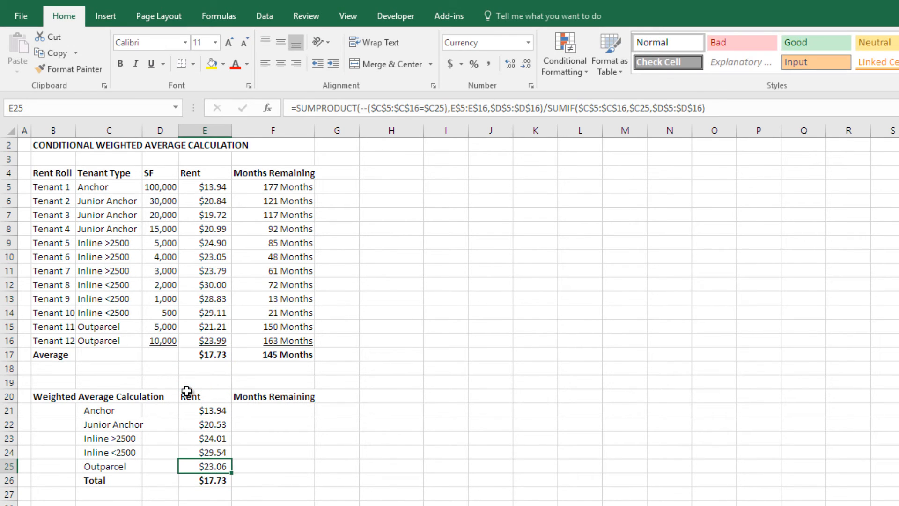
key(Up)
- Copy the weighted rent formulas E21:E26 to Months Remaining, undoing a paste that showed dollars
key(ctrl+Up)
key(shift+Down)
key(shift+Down)
key(shift+Down)
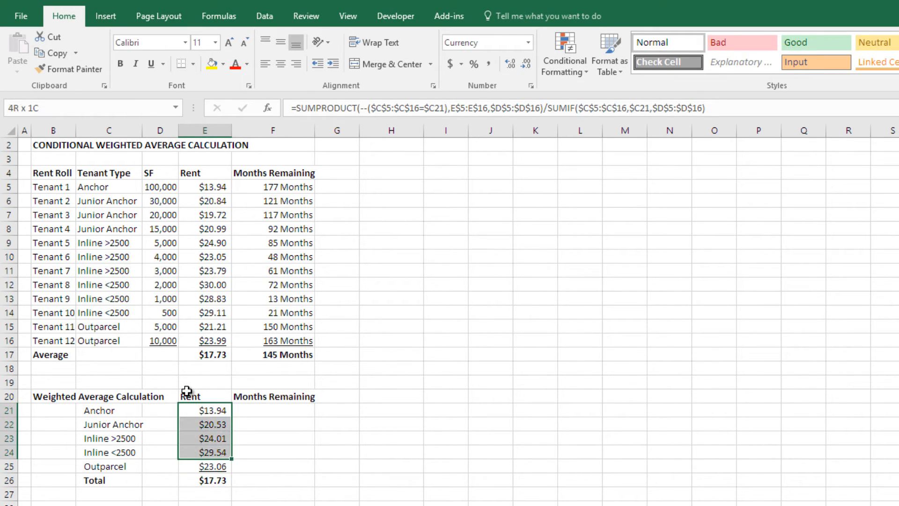
key(shift+Down)
key(shift+Down)
key(ctrl+c)
key(Right)
key(ctrl+v)
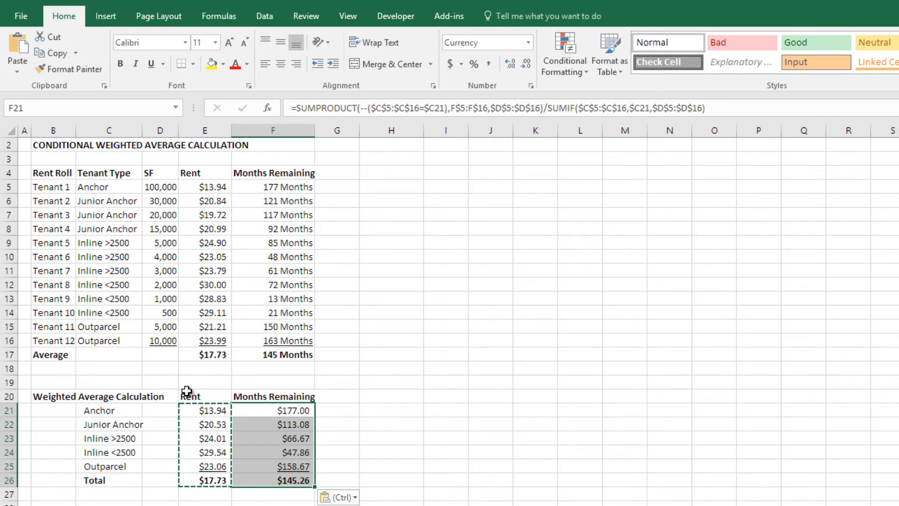
key(Delete)
key(Up)
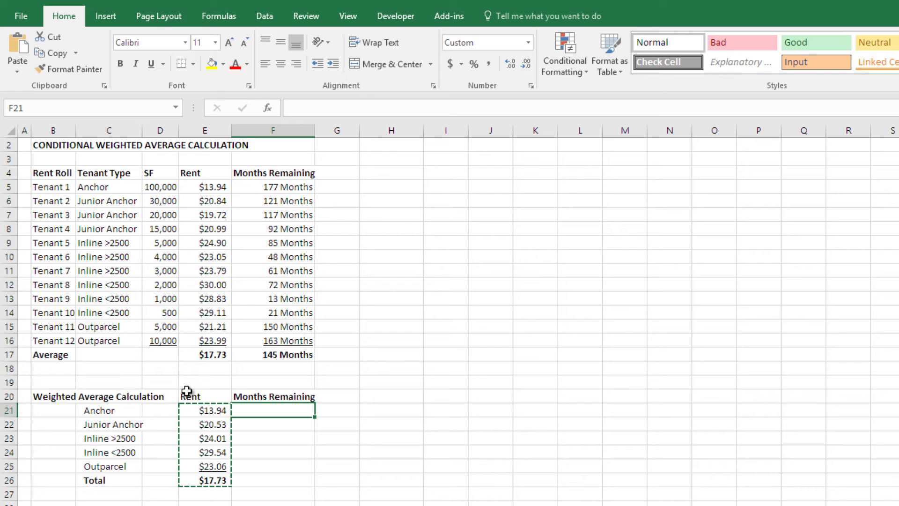
- Paste formulas only into F21:F26, giving 177, 113, 67, 48, 159 months and 145 total
key(alt)
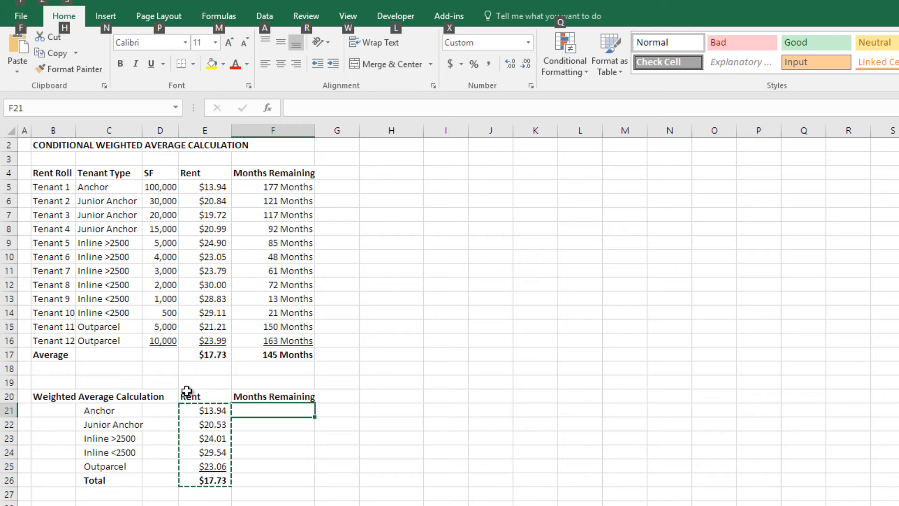
key(h)
key(v)
key(f)
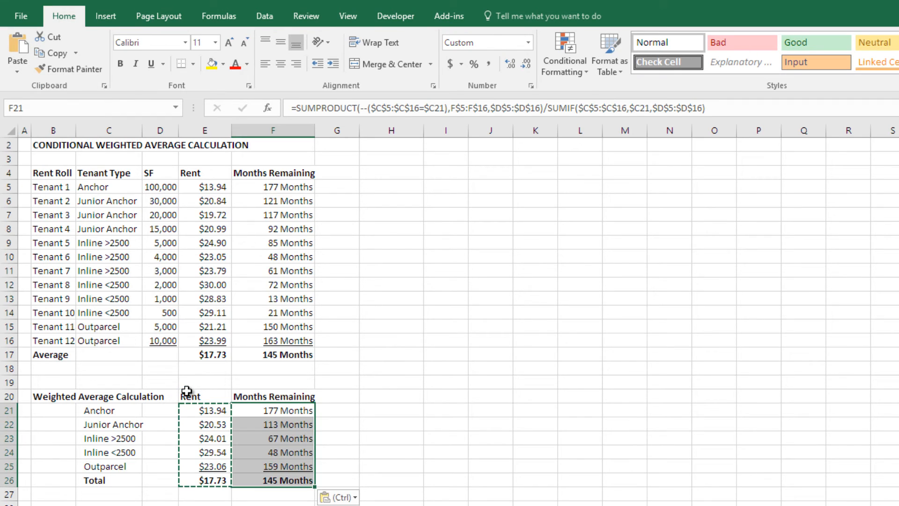
key(Down)
key(Up)
key(Down)
key(Down)
key(Down)
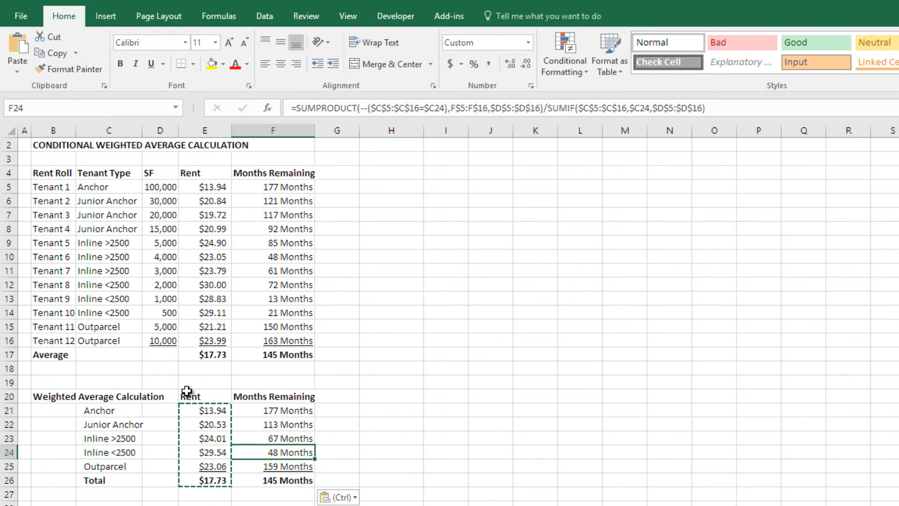
key(Down)
key(Down)
key(Escape)
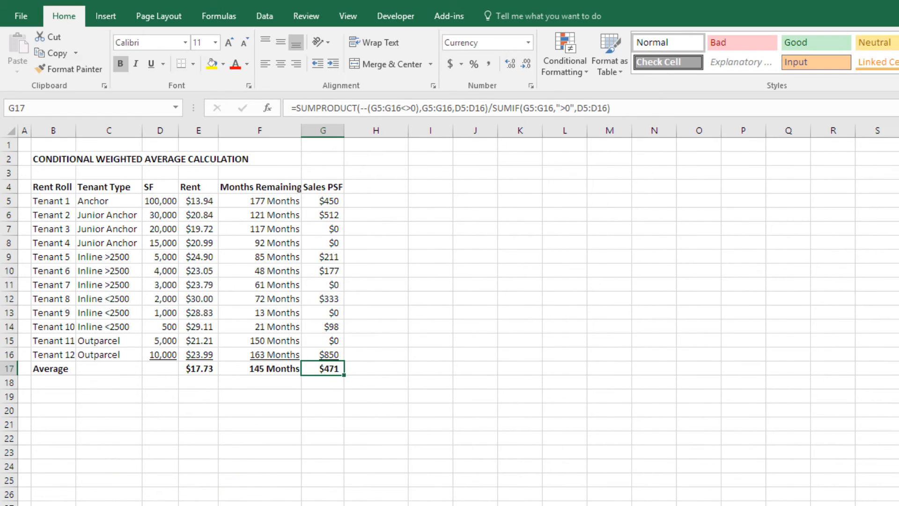
key(shift+Left)
key(shift+Left)
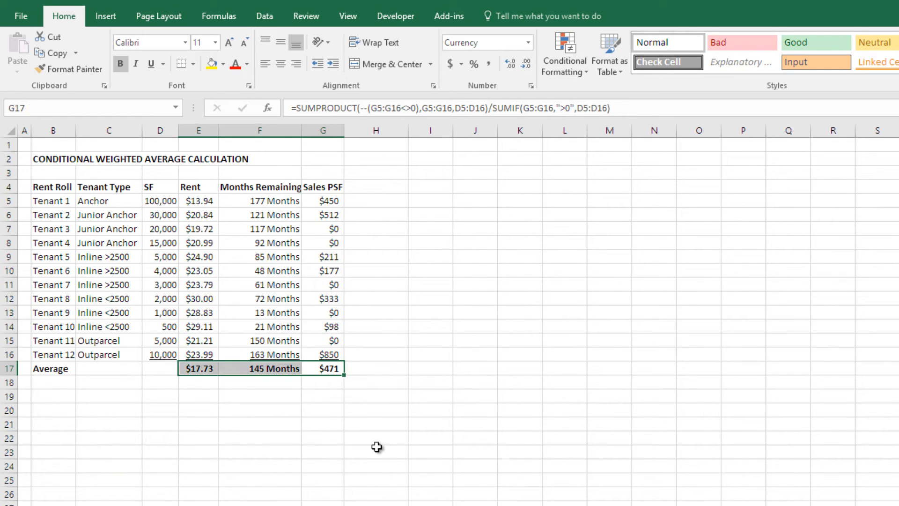
key(Delete)
key(Left)
key(Up)
key(Up)
key(Left)
key(Left)
key(Up)
key(Up)
key(Up)
key(Right)
key(Right)
key(Right)
key(Up)
key(Up)
key(Up)
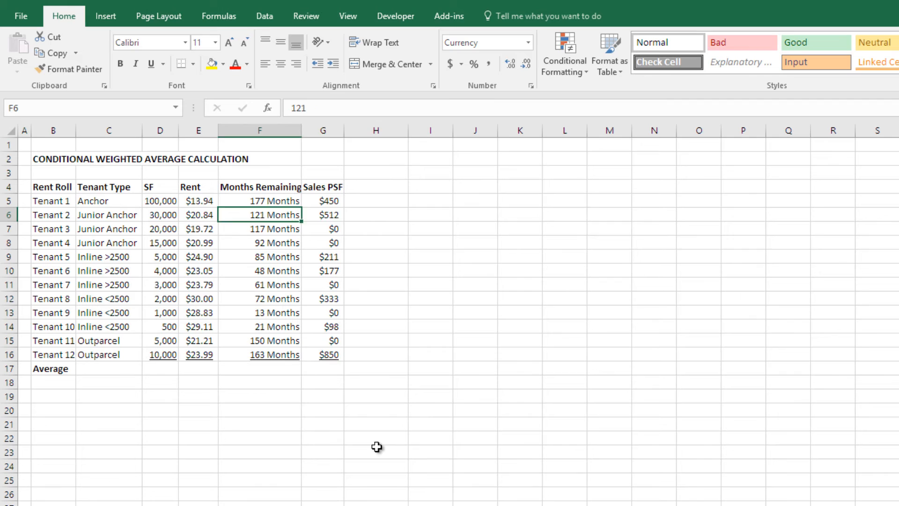
key(Right)
key(Right)
key(Down)
key(Down)
key(Left)
key(Left)
key(Left)
key(Down)
key(Down)
key(Down)
key(Down)
key(Down)
key(Down)
key(Right)
key(Down)
key(Down)
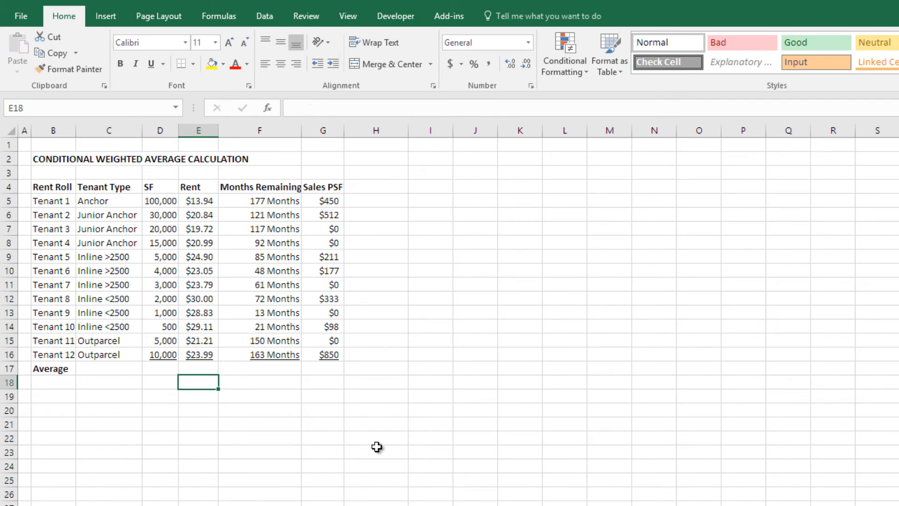
key(Up)
text(=sumproduct()
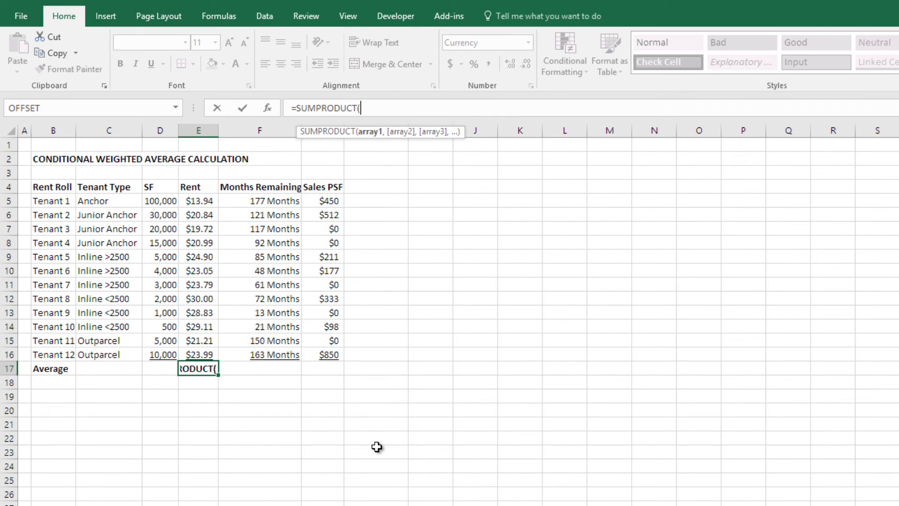
text(E16)
key(shift+ctrl+Up)
text(,)
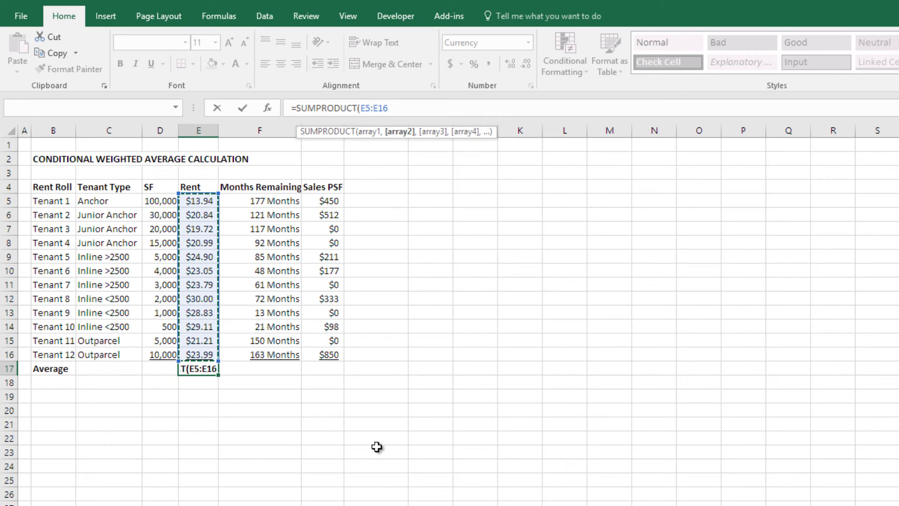
key(Left)
key(shift+ctrl+Up)
key(F4)
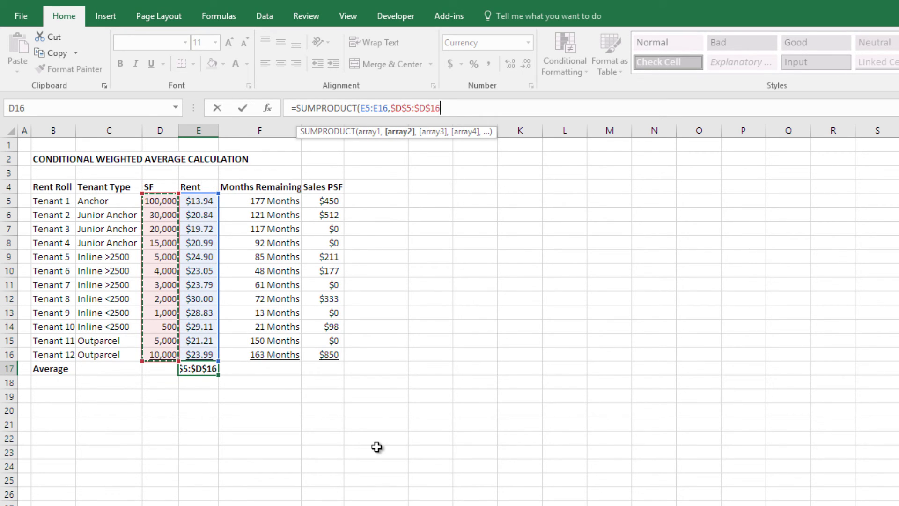
text()/SUM()
key(Up)
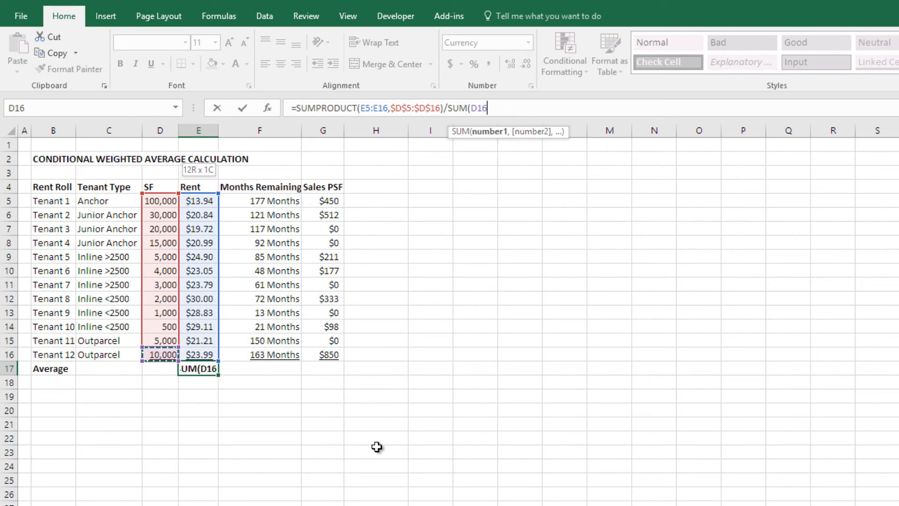
key(shift+ctrl+Up)
key(F4)
key(Return)
key(Return)
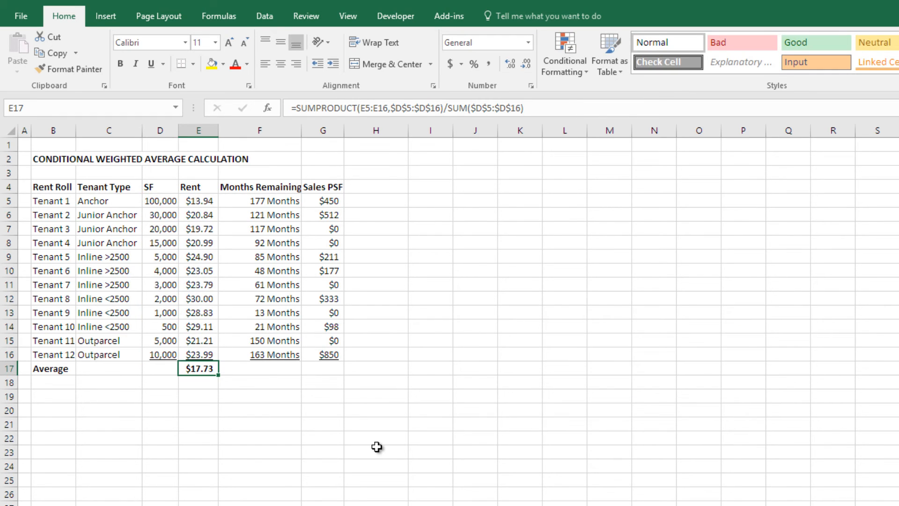
key(Left)
key(Right)
key(ctrl+c)
key(Right)
key(shift+Right)
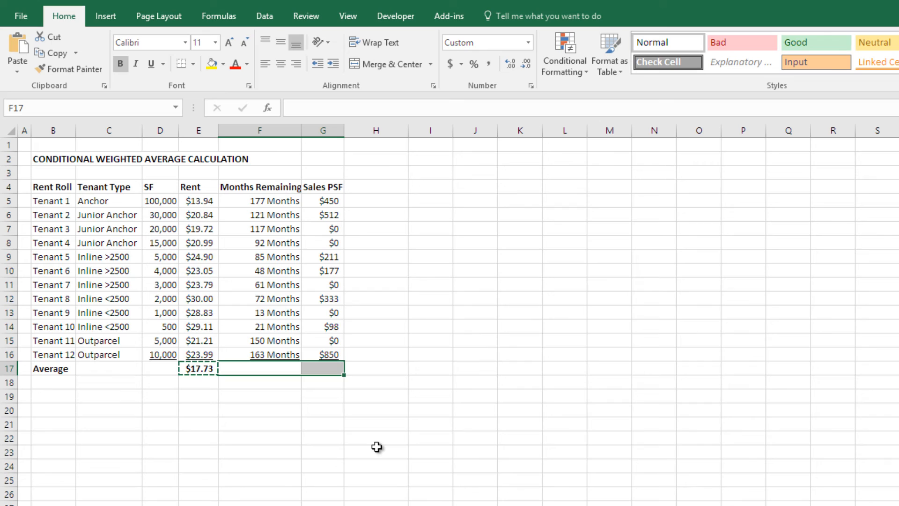
key(ctrl+v)
key(Escape)
key(Left)
key(Left)
key(Up)
key(Up)
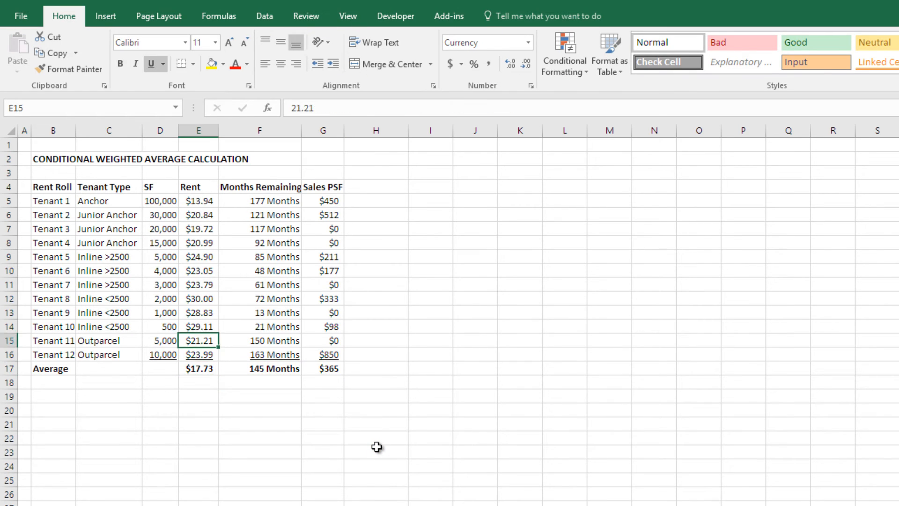
key(Up)
key(Up)
key(Up)
key(Up)
key(Up)
key(Up)
key(Up)
key(Up)
key(Right)
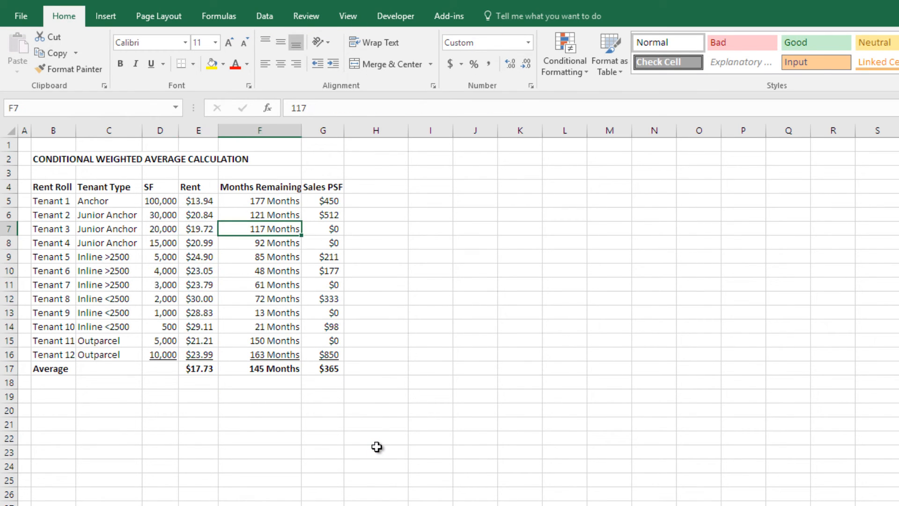
key(Right)
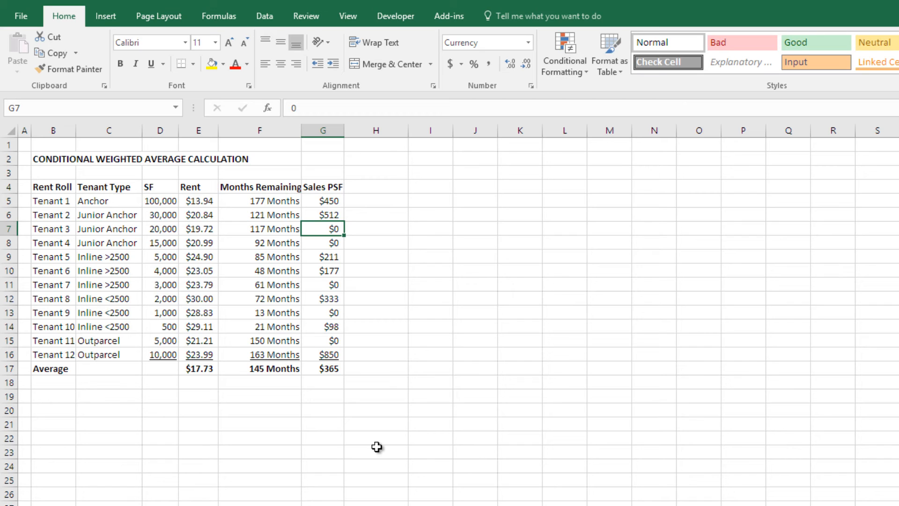
key(Down)
key(Down)
key(Down)
key(Down)
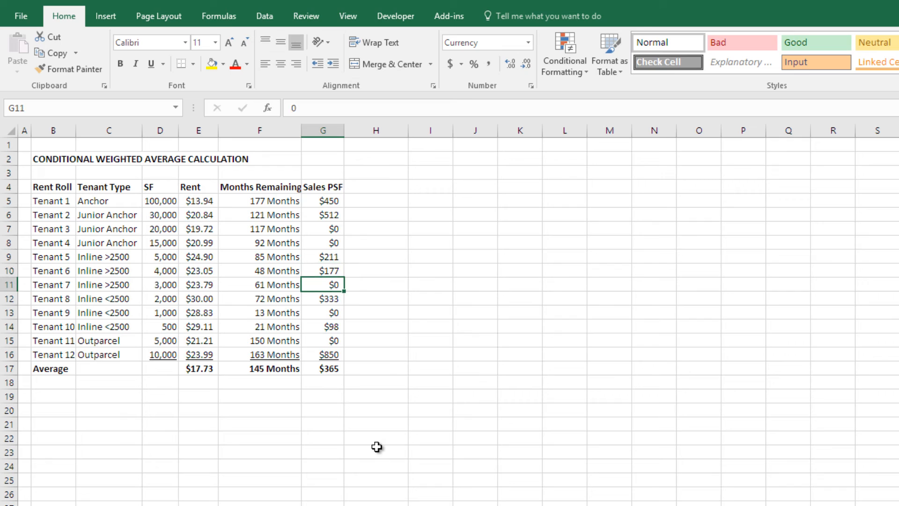
key(Up)
key(Up)
key(Up)
key(Up)
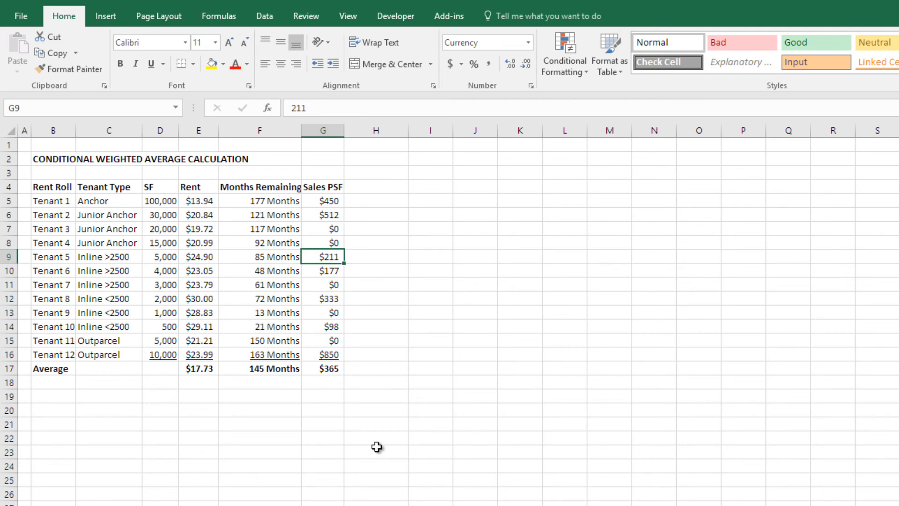
key(Down)
key(Up)
key(Down)
key(Down)
key(Down)
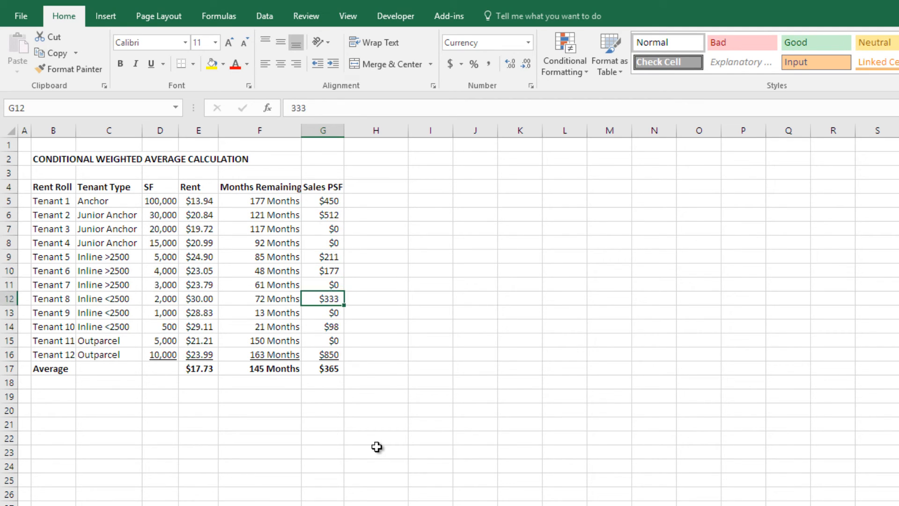
key(Down)
key(Down)
key(Down)
key(Down)
key(Down)
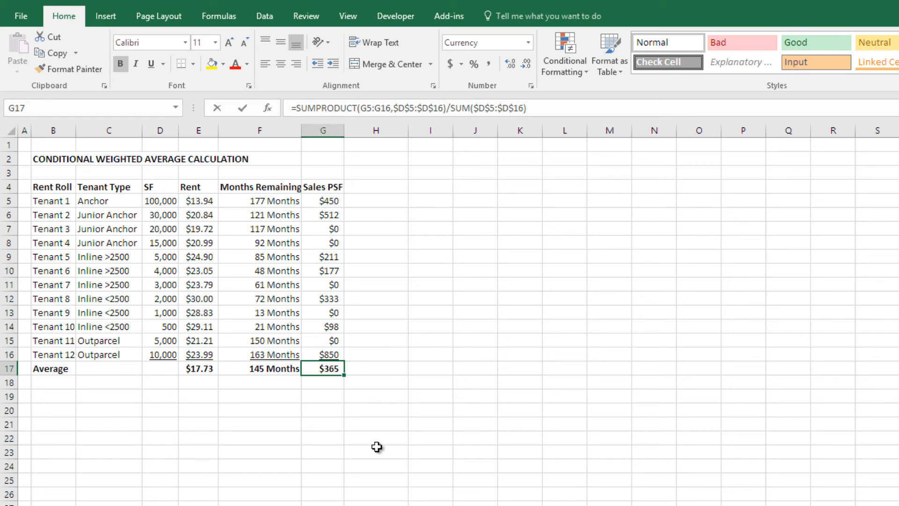
key(F2)
key(Escape)
key(Up)
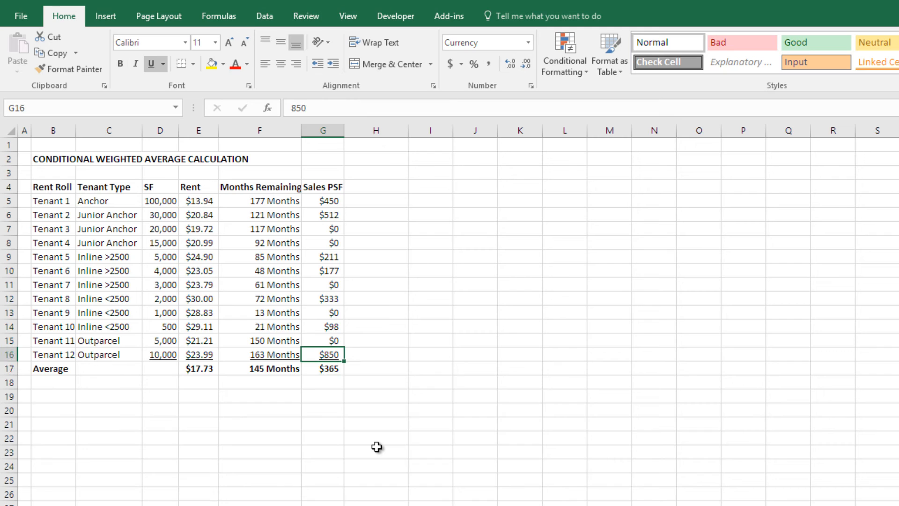
key(Up)
key(Up)
key(Up)
key(Up)
key(Up)
key(Up)
key(Up)
key(Up)
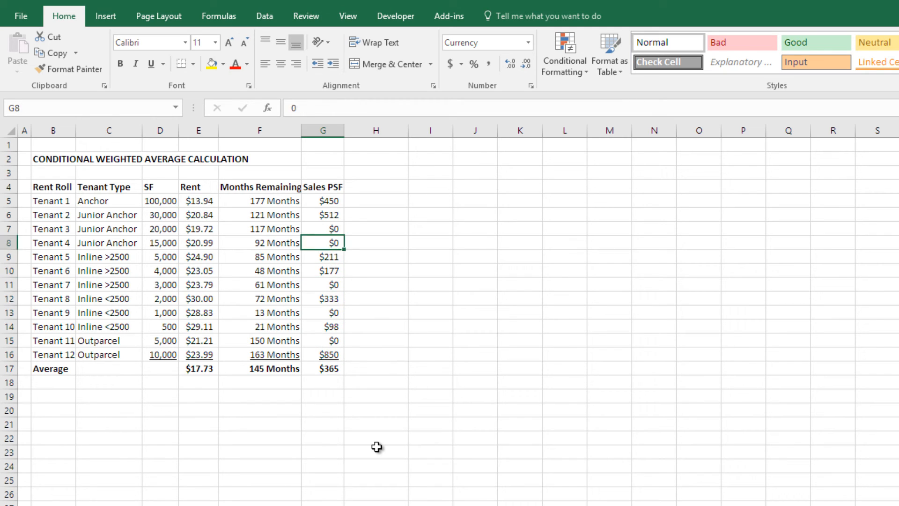
key(Up)
key(Down)
key(Down)
key(Down)
key(Down)
key(Down)
key(Down)
key(Down)
key(Down)
key(Down)
key(Down)
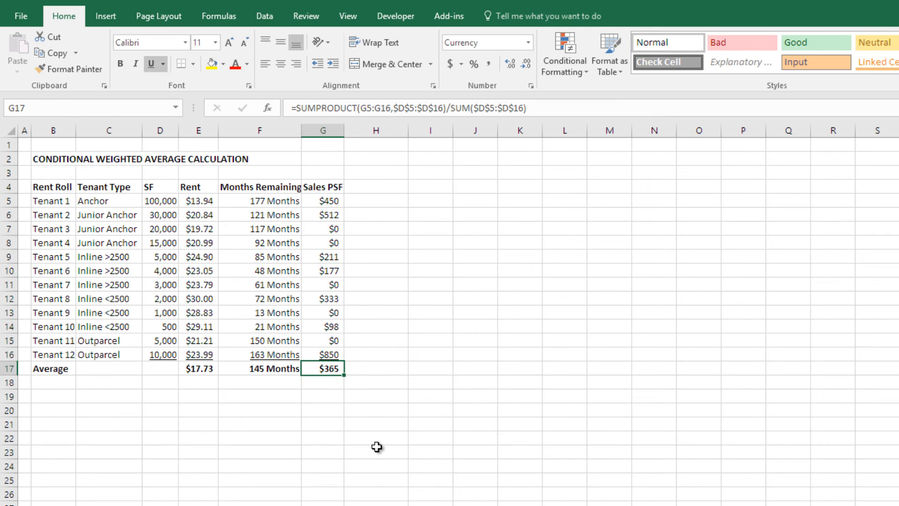
text(=)
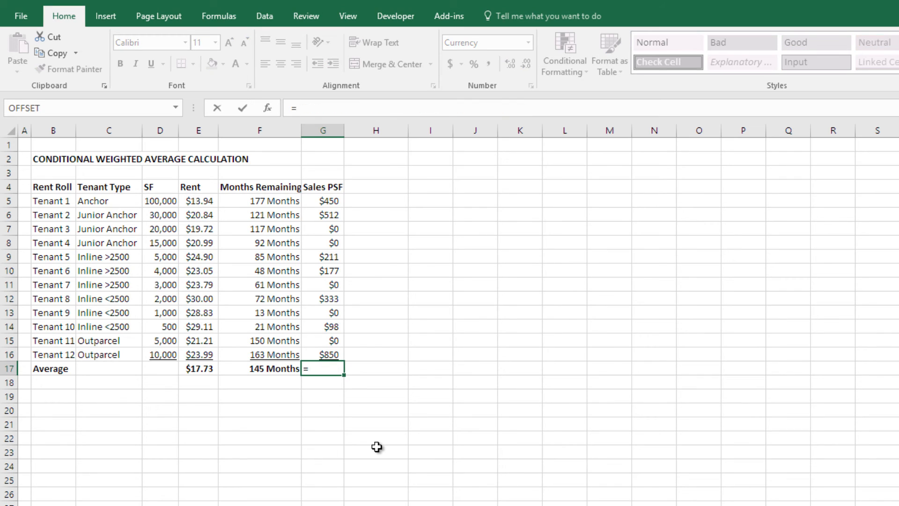
text(sumprod)
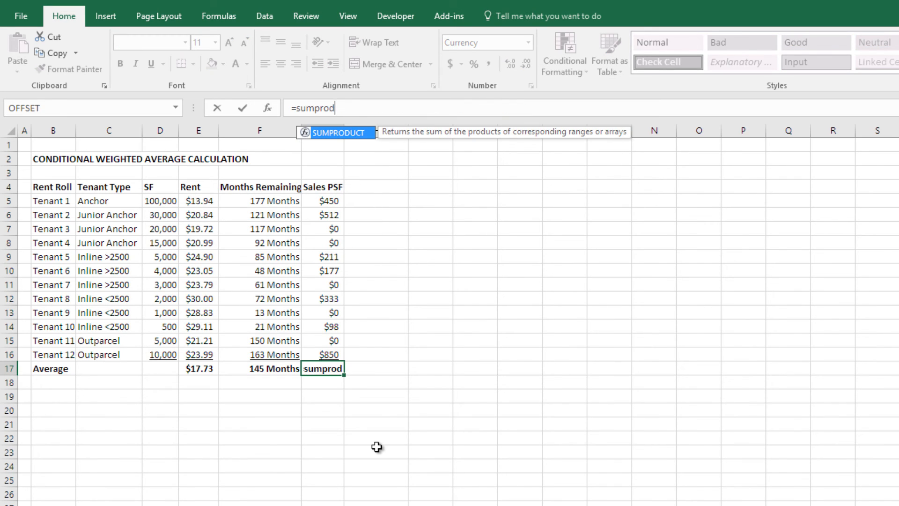
- Build SUMPRODUCT(--(G5:G16>0),G5:G16,D5:D16) in G17, undoing the merged minus signs
key(Tab)
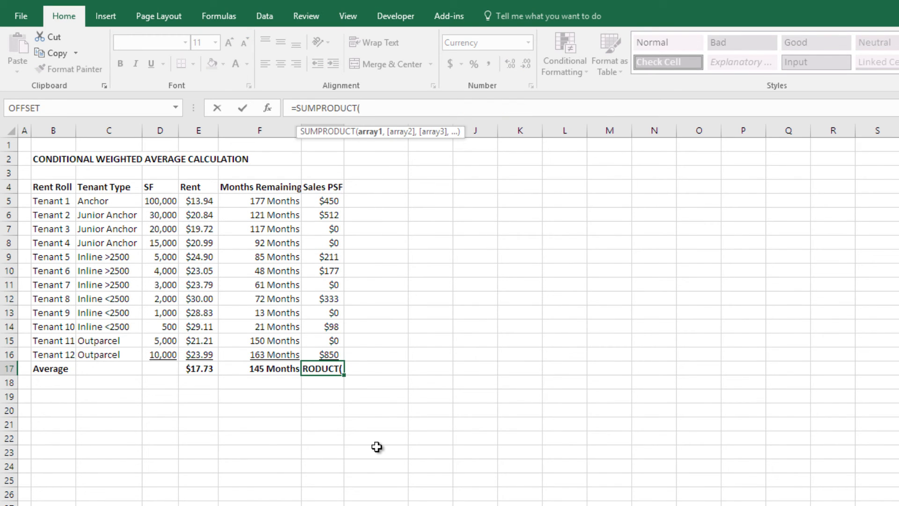
text(--)
text(()
key(ctrl+z)
key(Up)
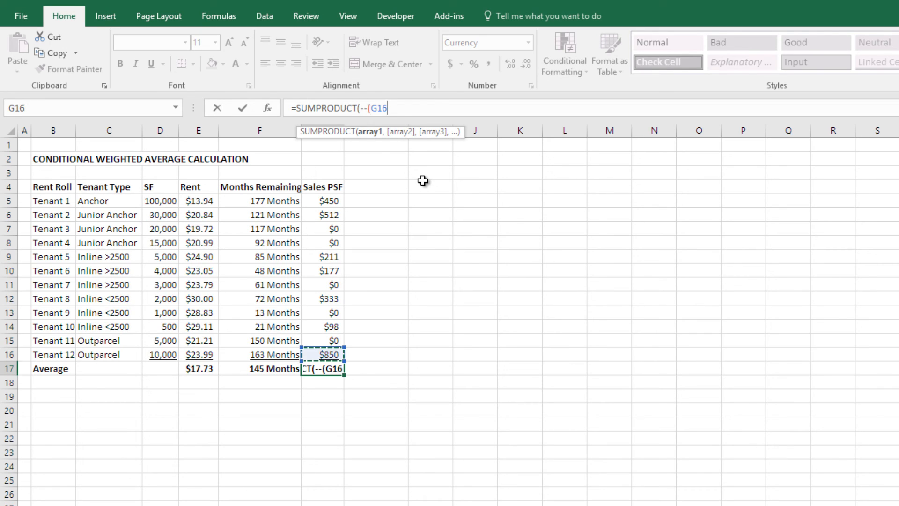
key(ctrl+shift+Up)
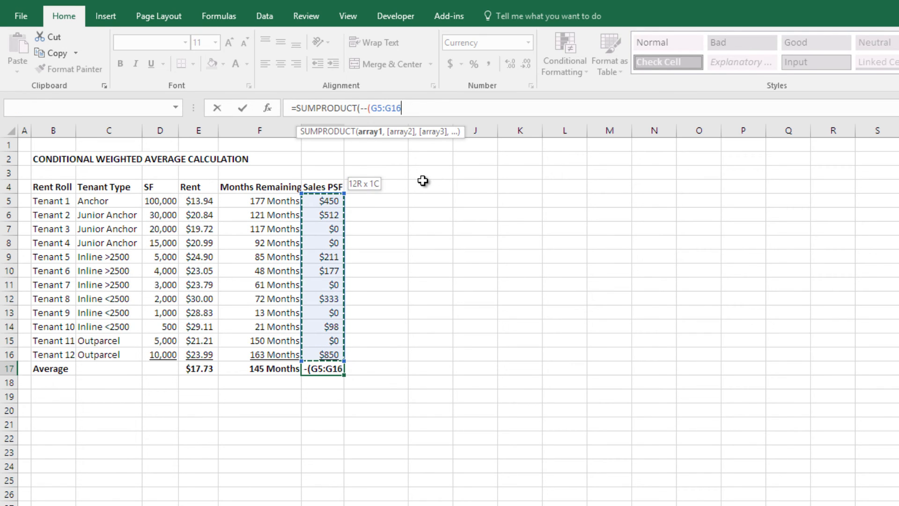
text(>0)
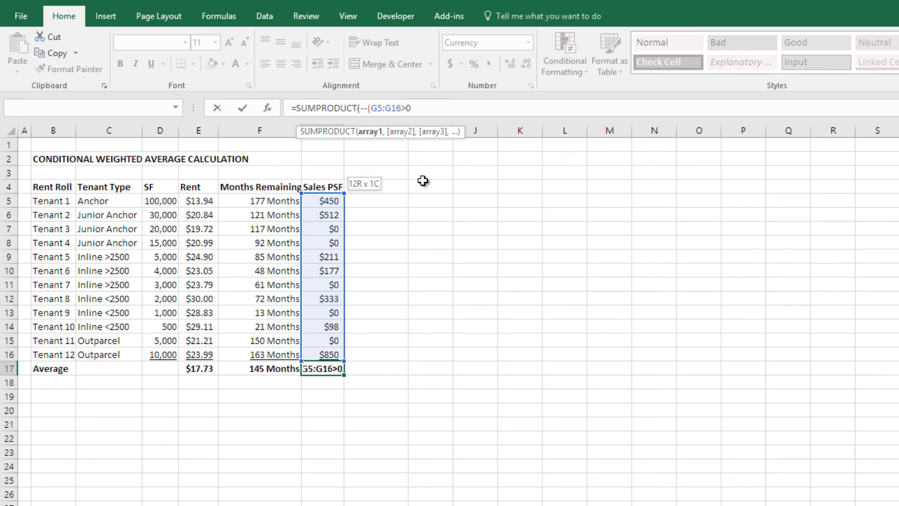
text(),)
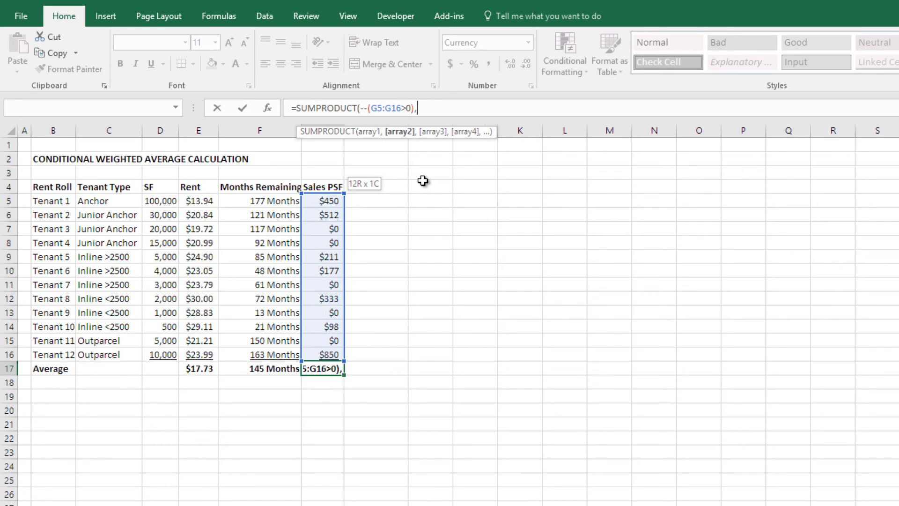
key(Up)
key(ctrl+shift+Up)
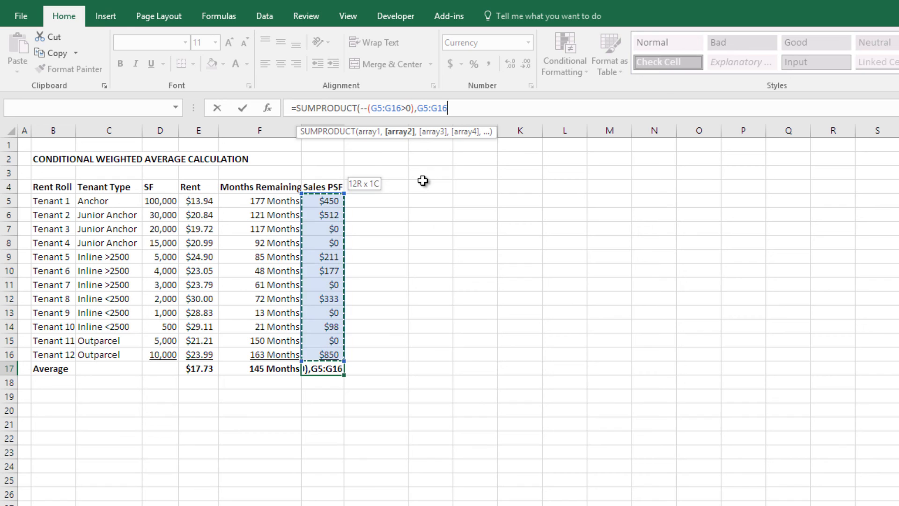
text(,)
key(Up)
key(Left)
key(Left)
key(Left)
key(ctrl+shift+Up)
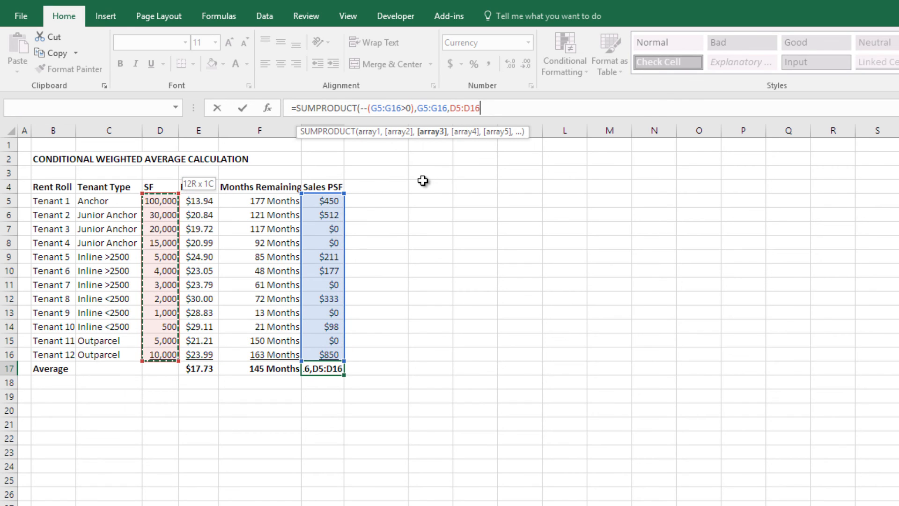
text())
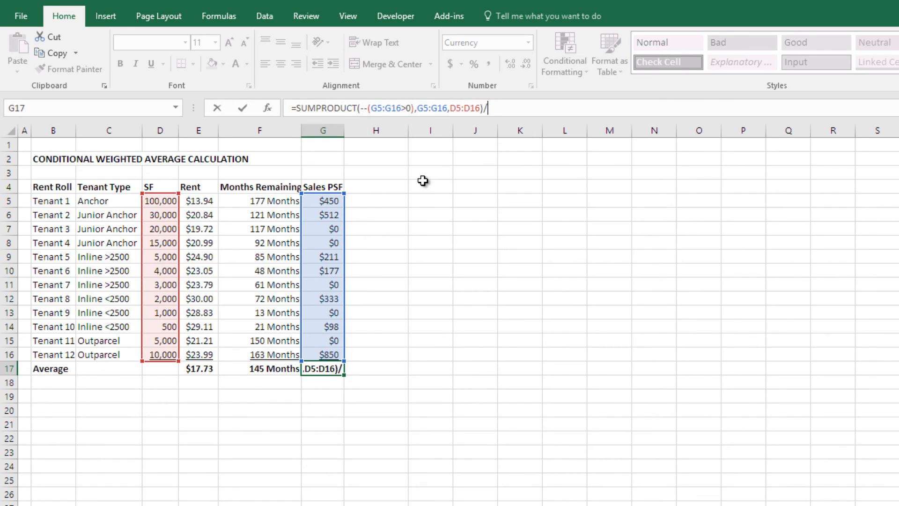
text(/sumif)
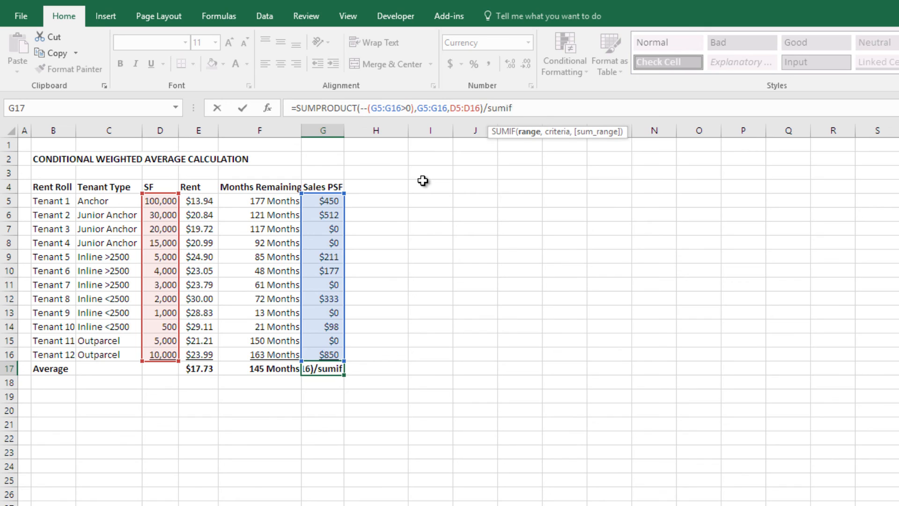
- Divide by SUMIF(G5:G16,">0",D5:D16) and commit, giving SF-weighted Sales PSF of $470.88
key(Tab)
key(Up)
key(ctrl+shift+Up)
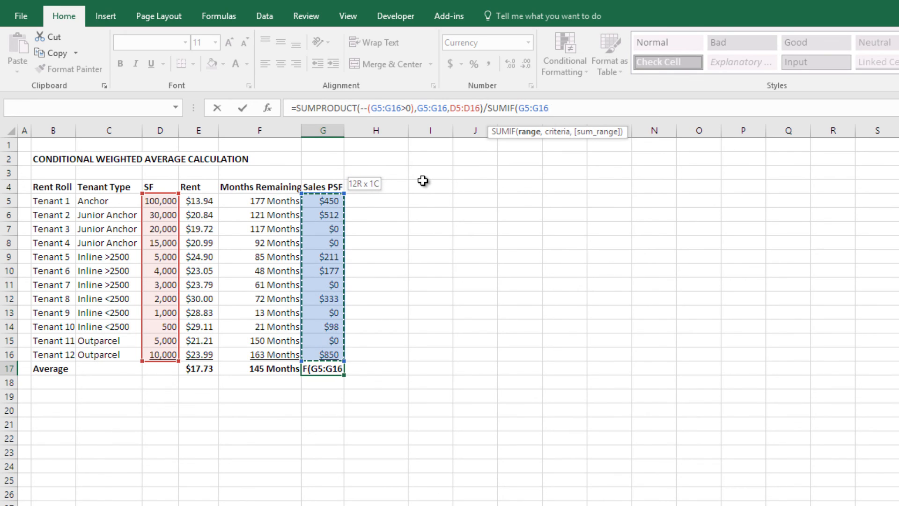
text(,")
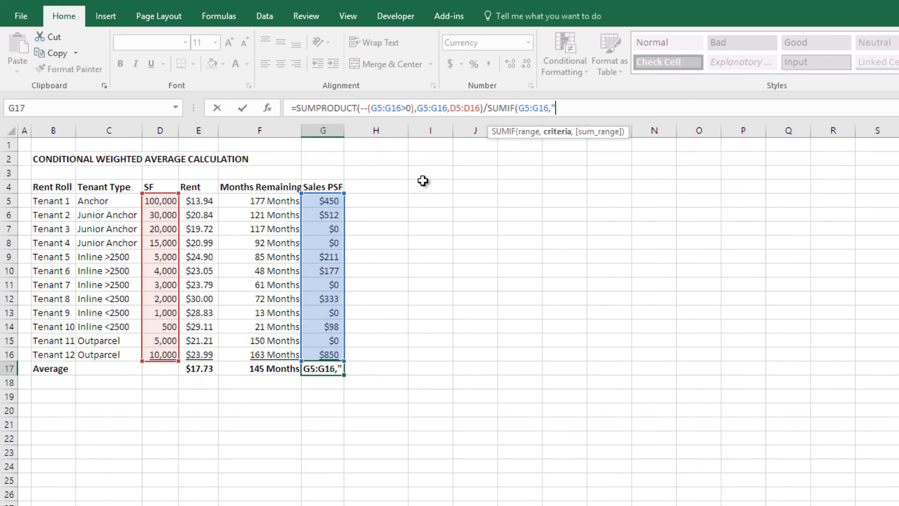
text(>0")
text(,)
key(Left)
key(Left)
key(Left)
key(Up)
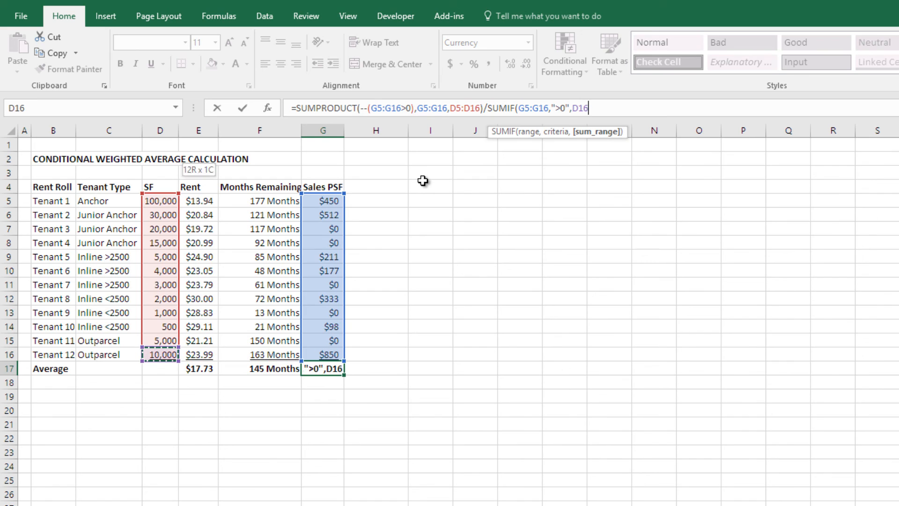
key(ctrl+shift+Up)
text())
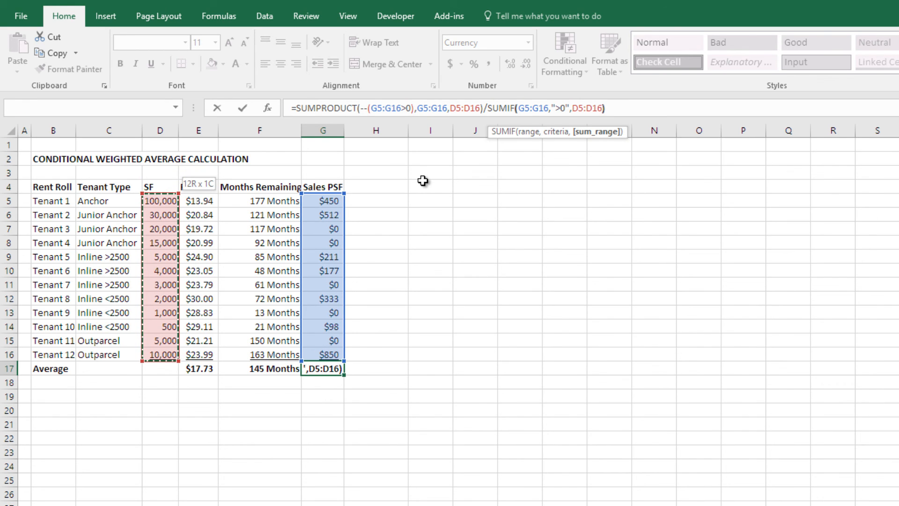
key(Return)
key(Up)
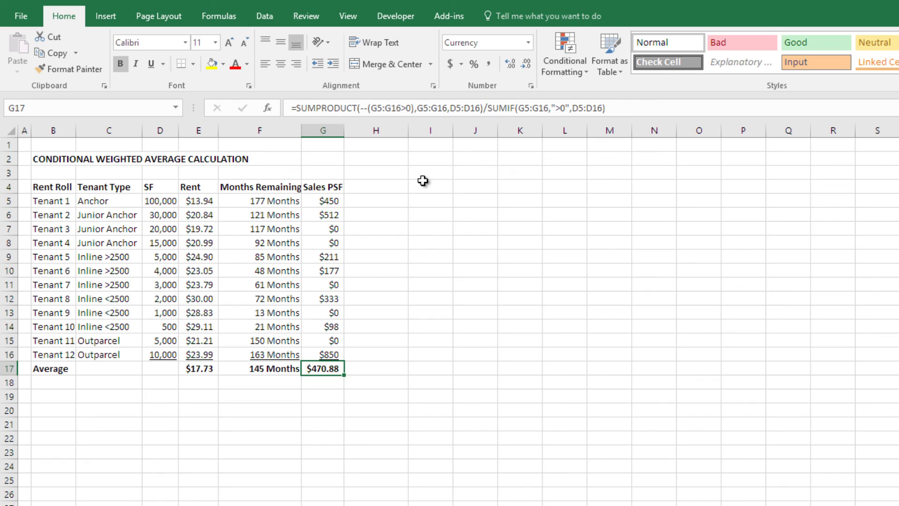
- Undo to compare with the old $365 average, review the zero Sales PSF values, and restore the nonzero-only formula
key(ctrl+z)
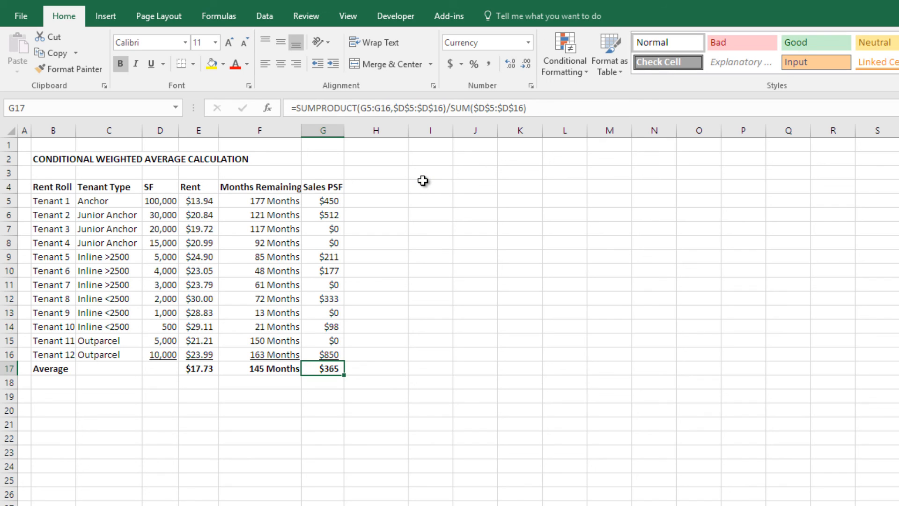
key(Up)
key(Up)
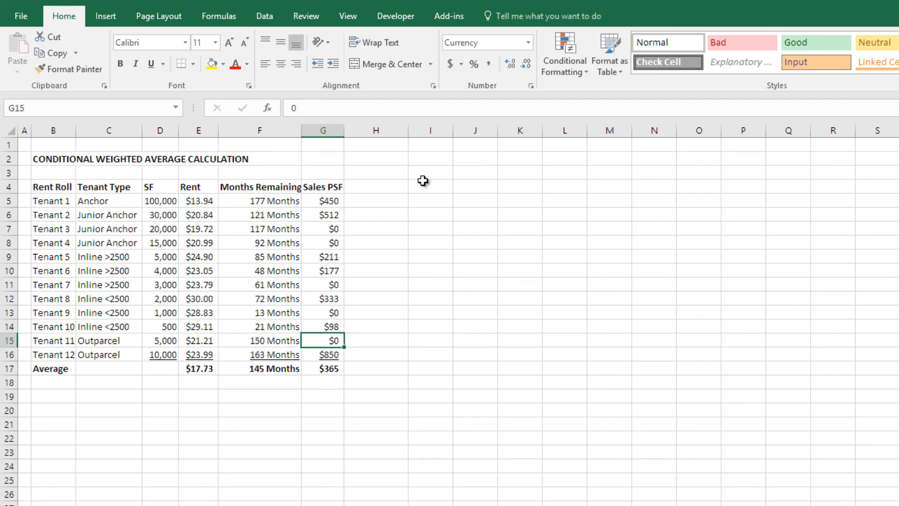
key(Up)
key(Up)
key(Up)
key(Down)
key(Down)
key(Down)
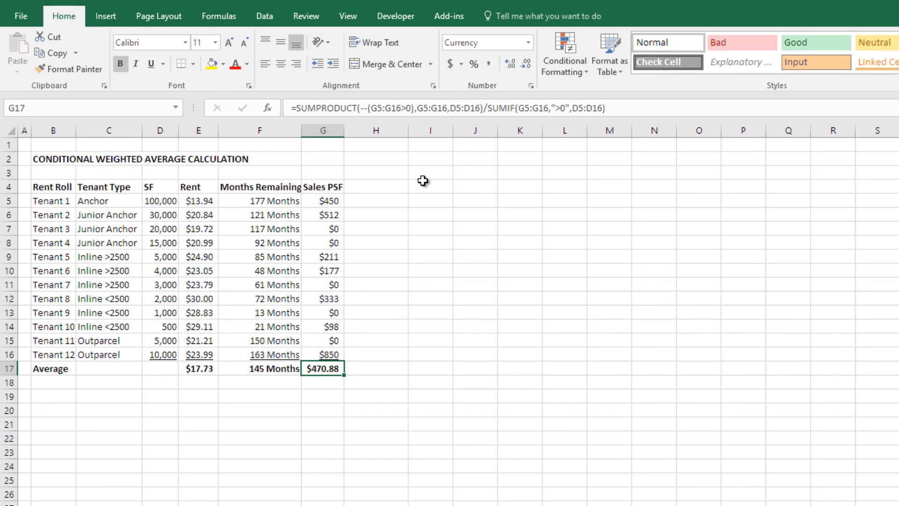
key(Down)
key(Up)
key(Up)
key(Up)
key(Up)
key(Down)
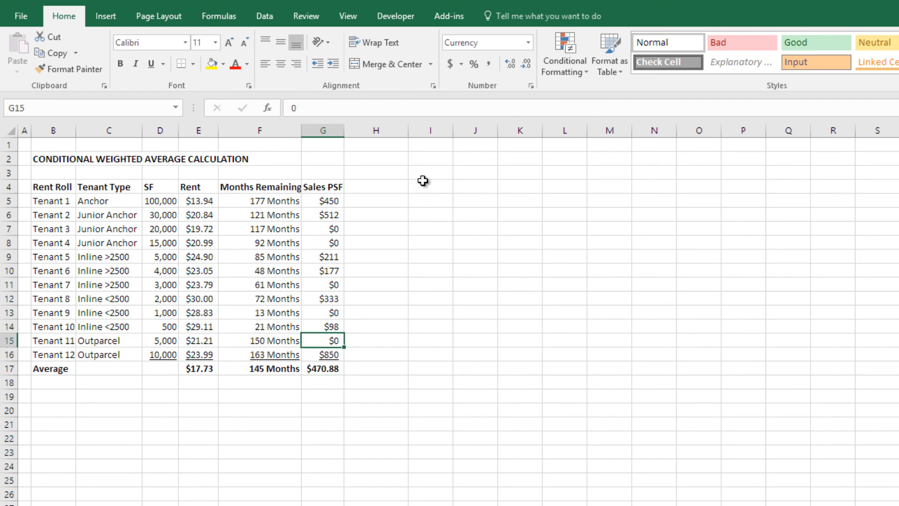
key(Down)
key(Down)
- Reduce decimals on G17 so the weighted Sales PSF average shows as whole dollars $471
key(alt+h)
key(9)
key(alt+h)
key(9)
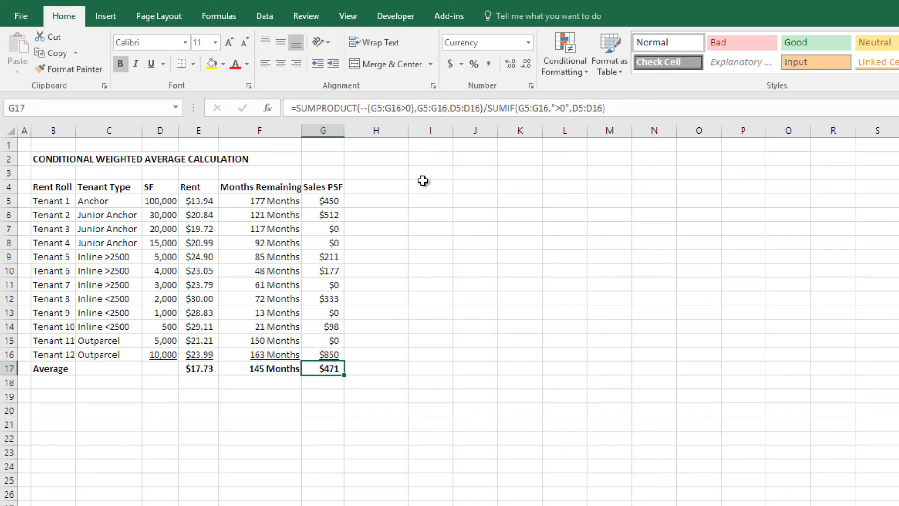
key(Left)
key(Left)
key(Left)
key(Up)
key(Up)
key(Right)
key(Up)
key(Up)
key(Up)
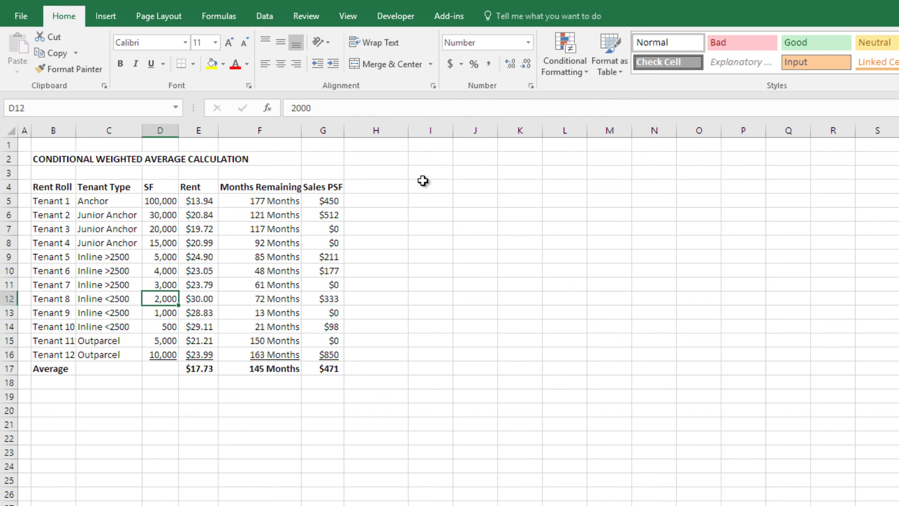
key(Up)
key(Up)
key(Up)
key(Up)
key(Up)
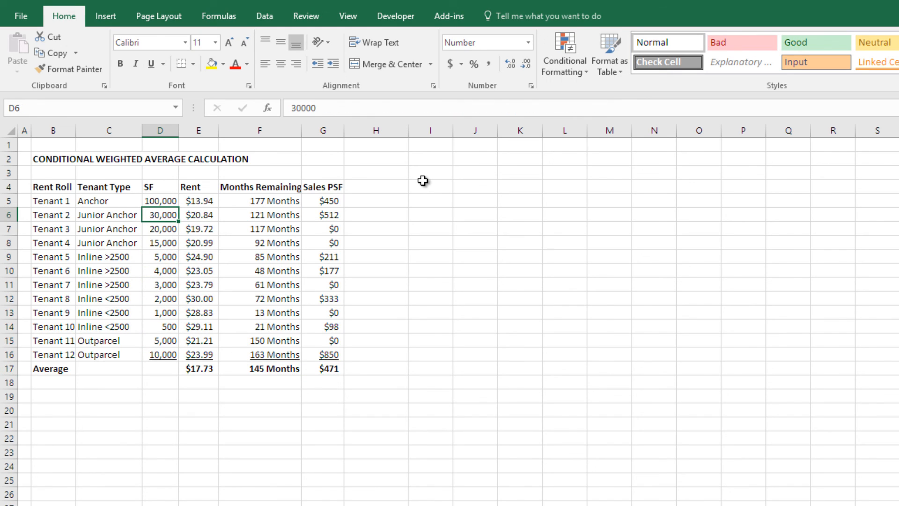